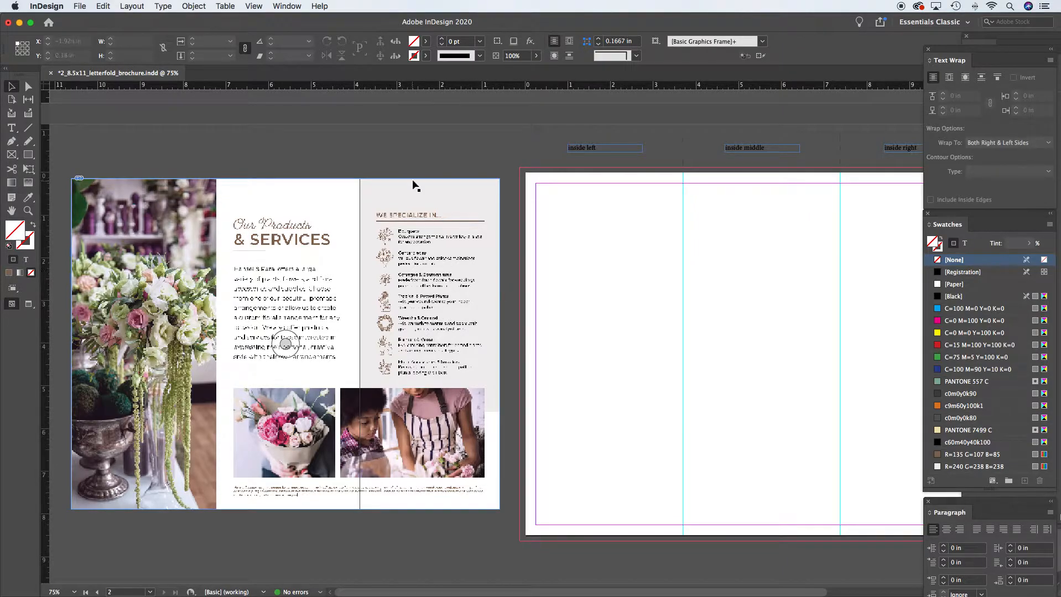
Step: Set the document view's display performance to High Quality Display
scroll(467, 358, up, 10)
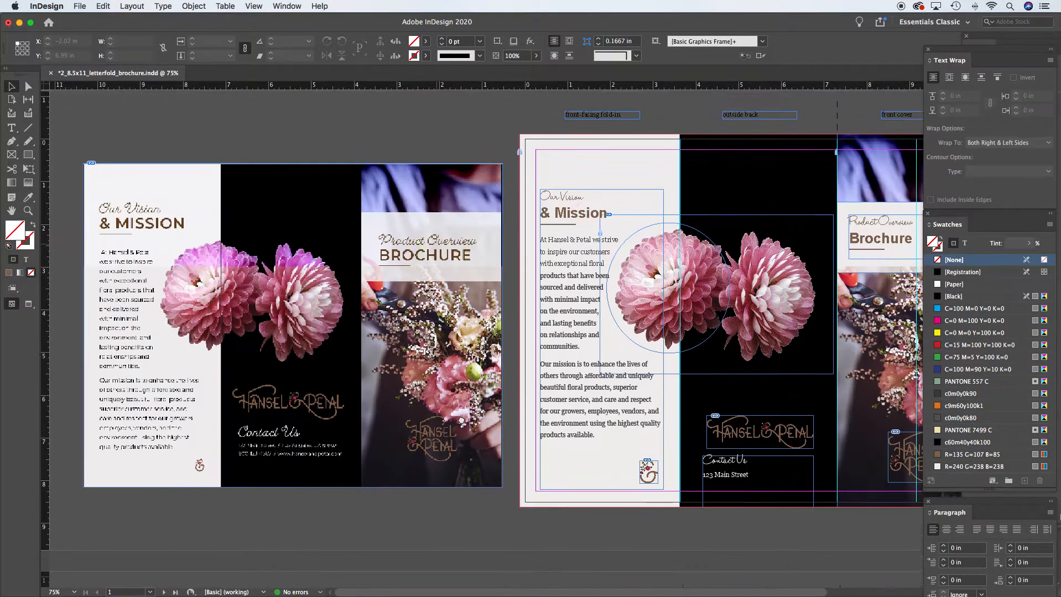
scroll(501, 318, down, 10)
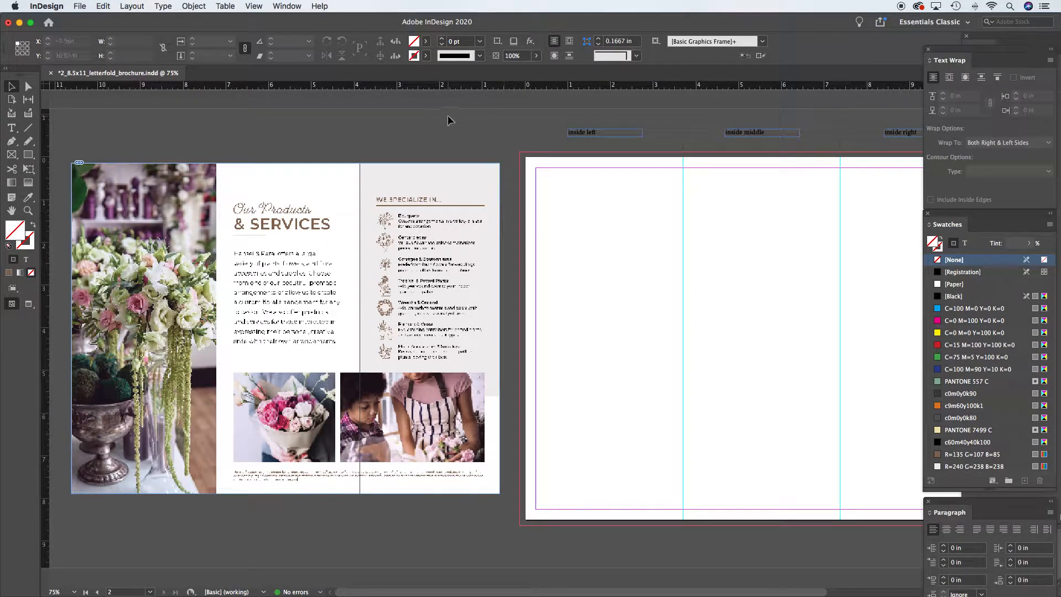
click(256, 6)
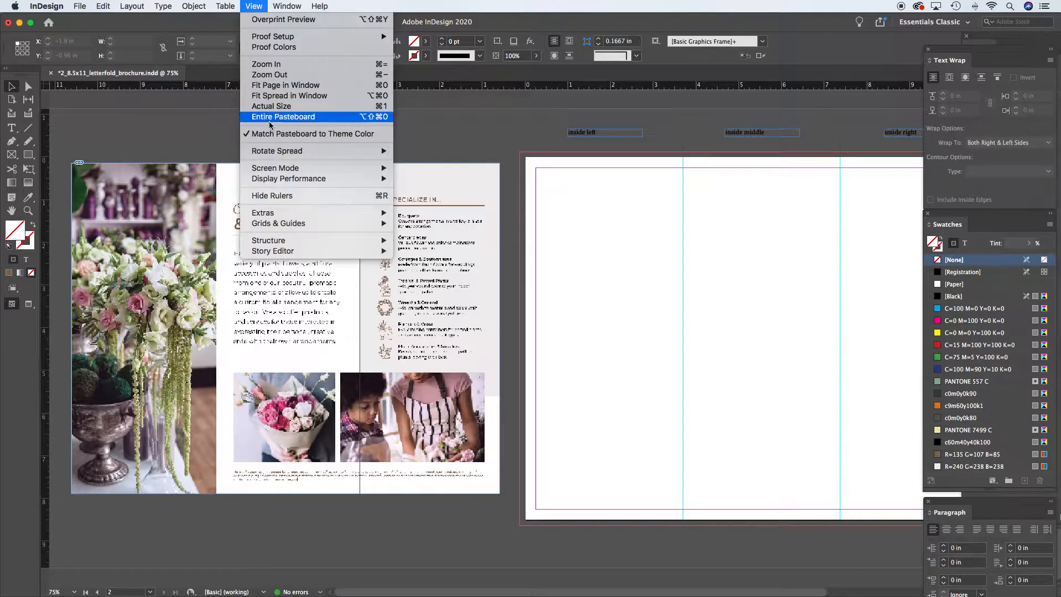
mouse_move(293, 183)
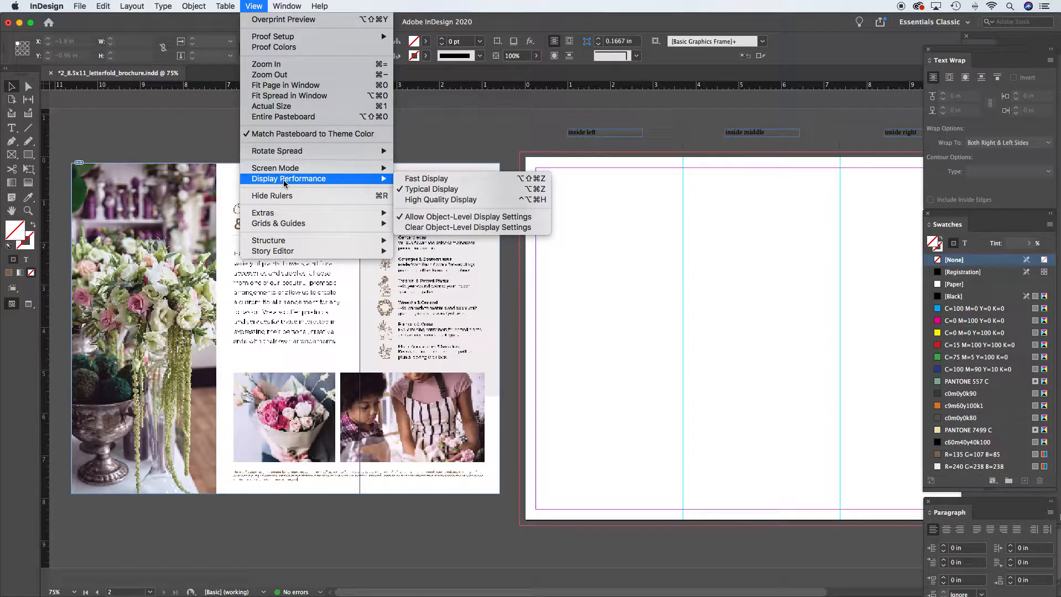
click(479, 202)
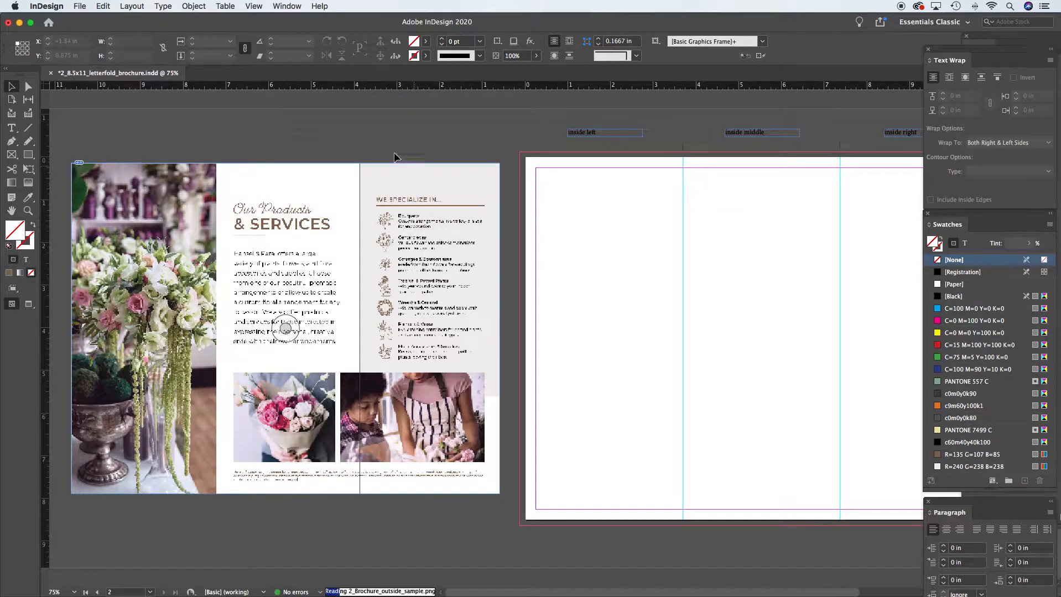
Step: Examine the object-level display performance options for the placed inside brochure sample image
click(194, 7)
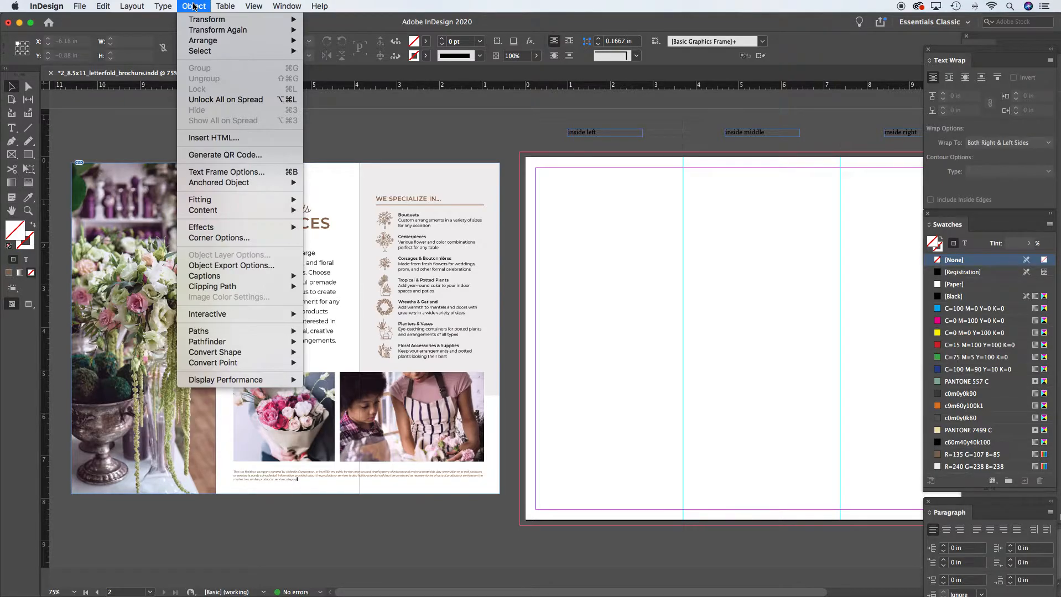
mouse_move(256, 386)
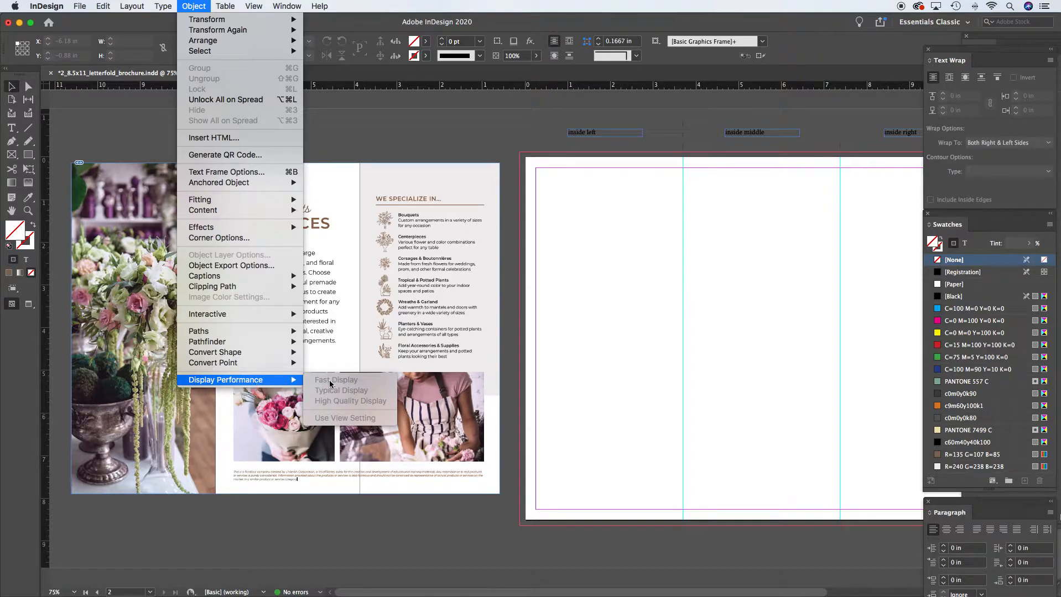
click(342, 189)
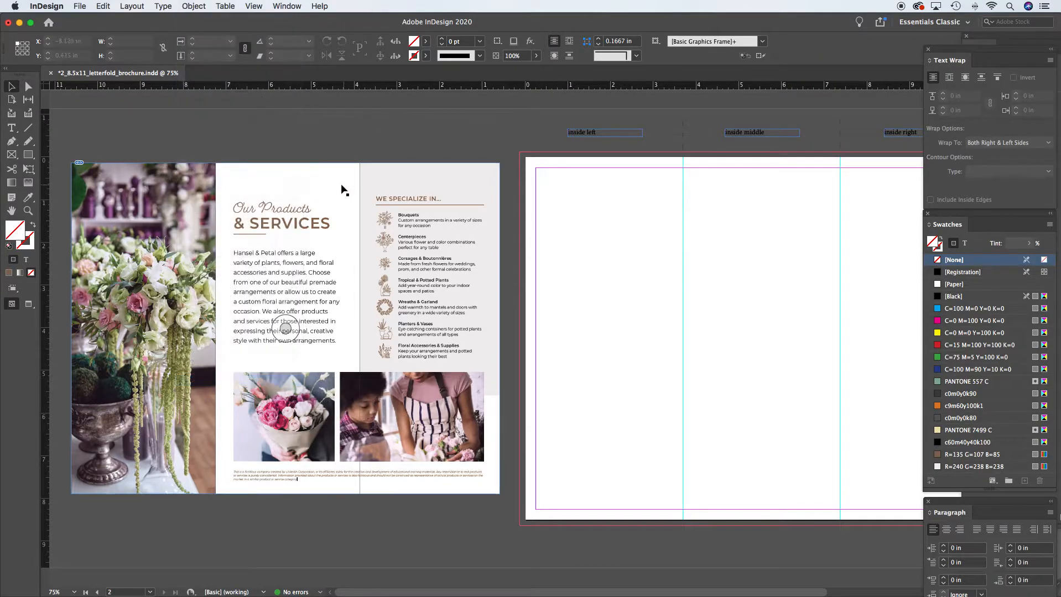
click(343, 190)
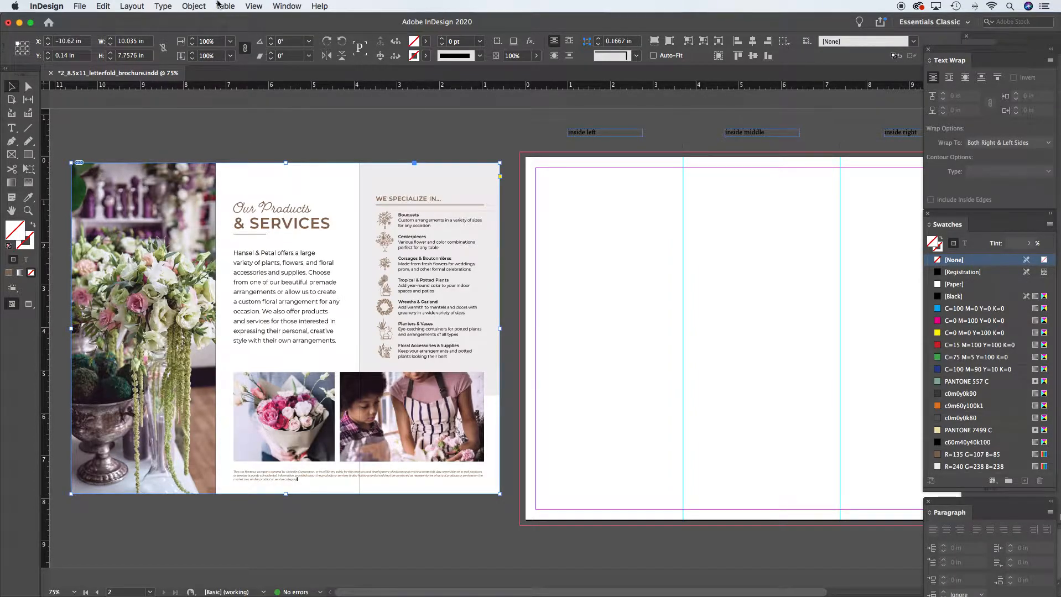
click(195, 7)
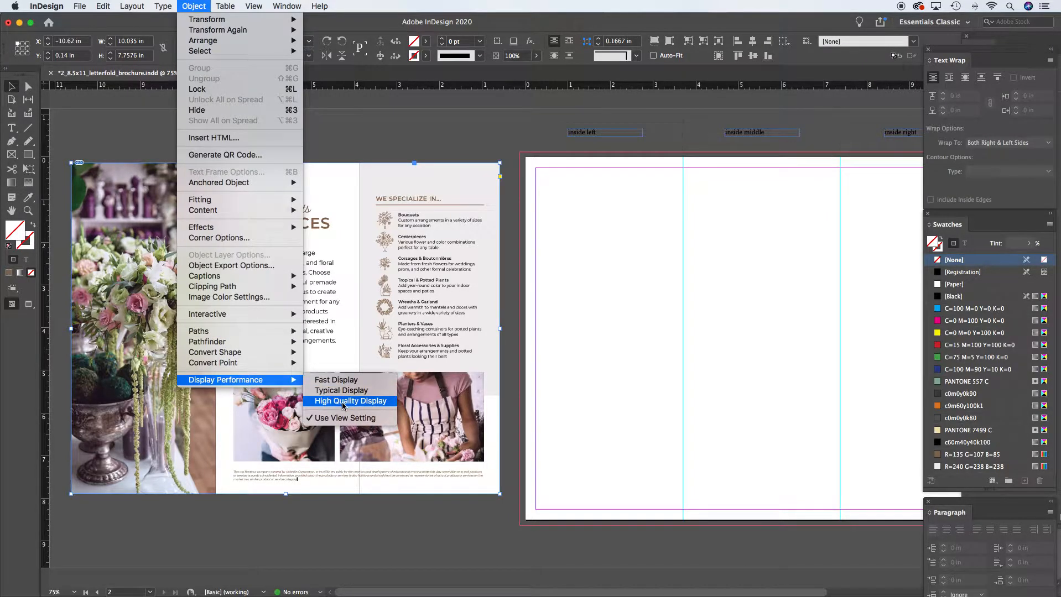
key(Escape)
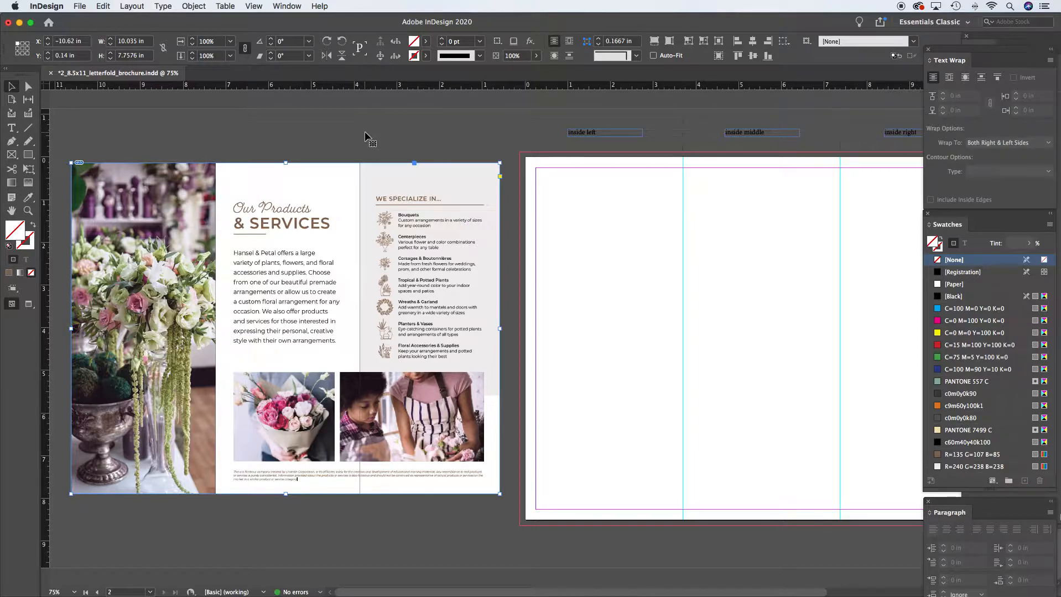
click(351, 136)
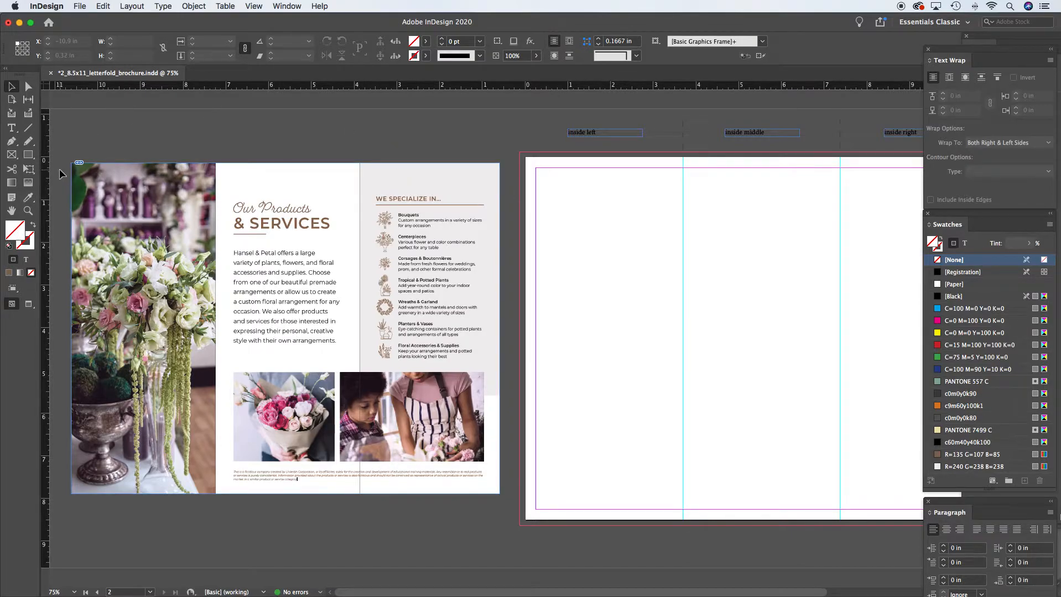
click(30, 199)
right_click(31, 199)
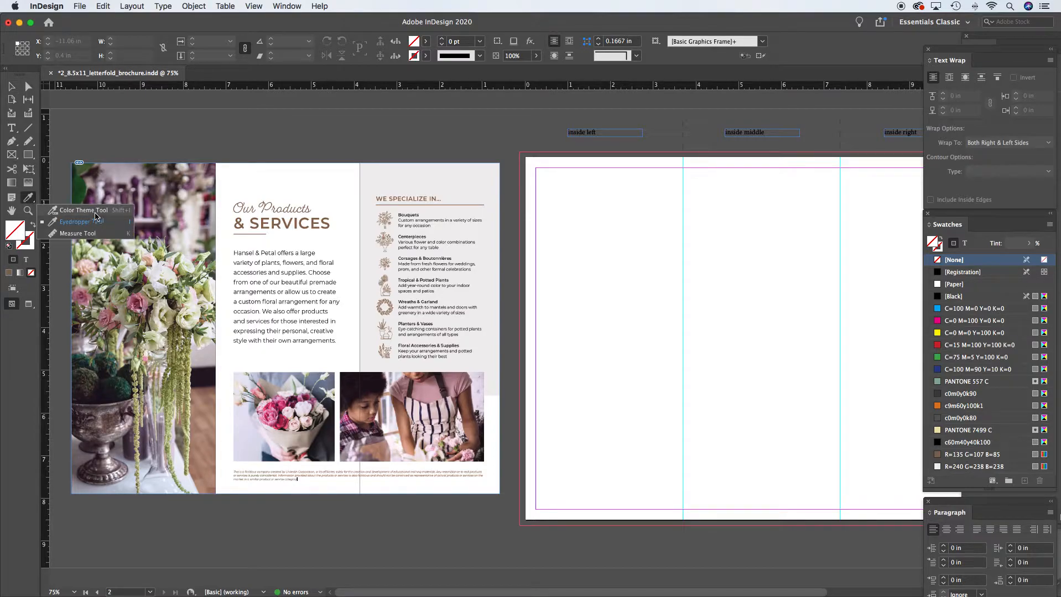
click(28, 199)
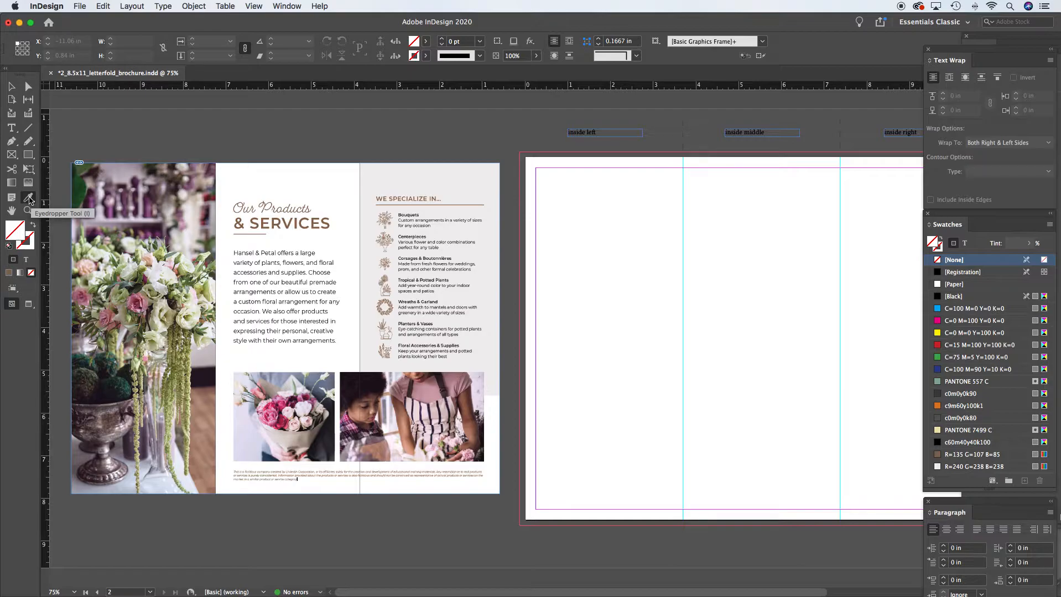
click(28, 199)
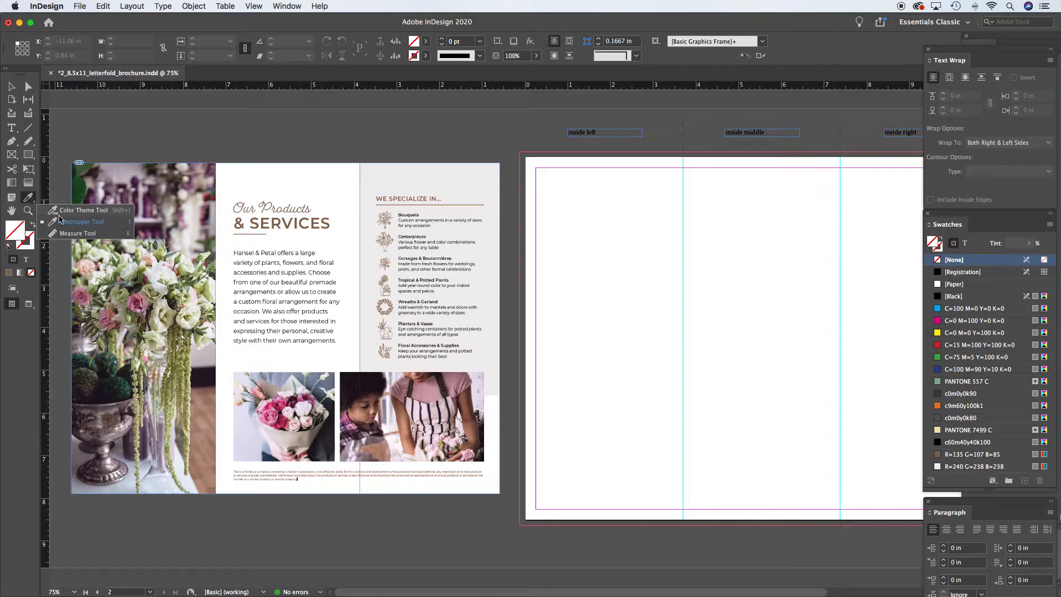
click(77, 222)
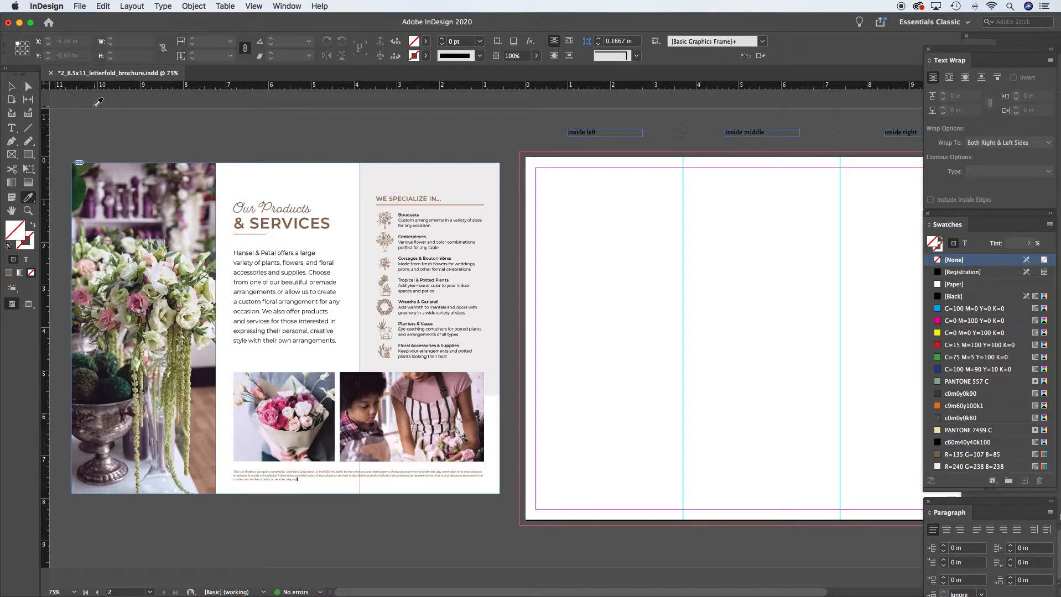
click(12, 87)
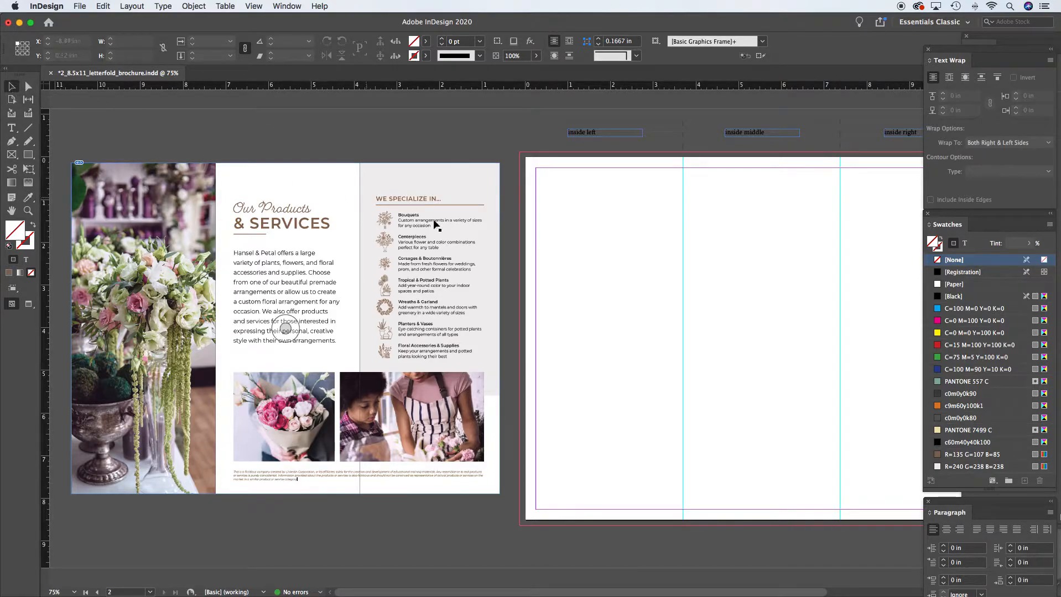
Step: Load ShopFlowers.jpg from the Assignment 2 brochure's 3a_inside_components folder for placing
drag(687, 275, 394, 260)
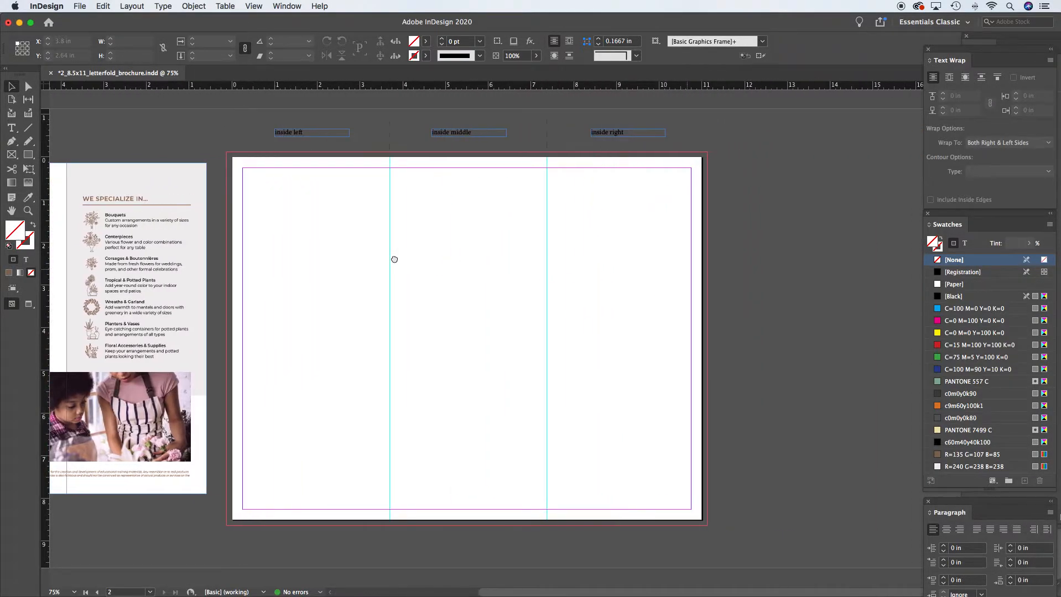
click(80, 6)
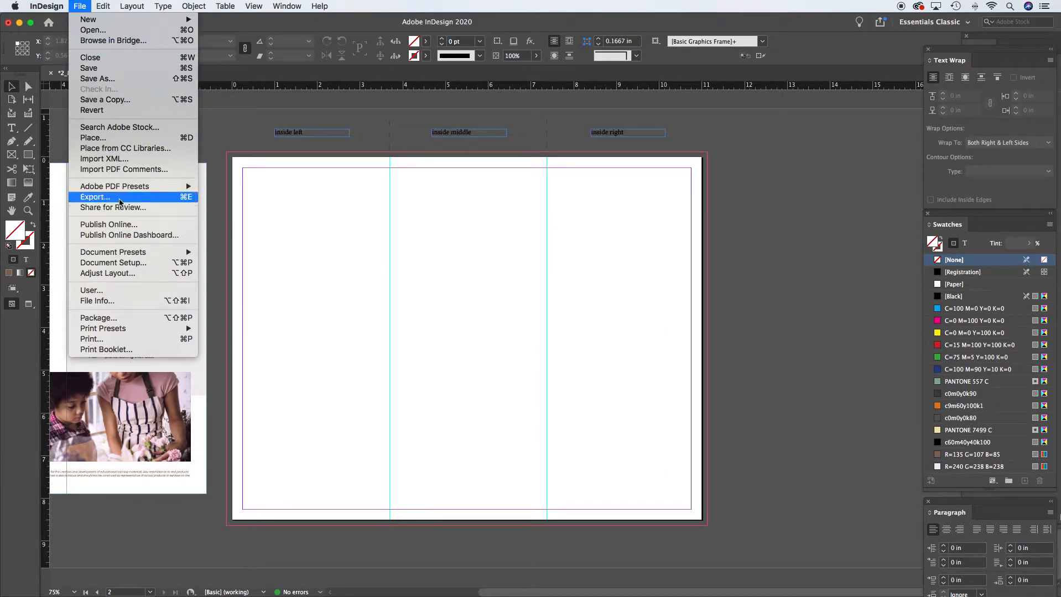
click(113, 139)
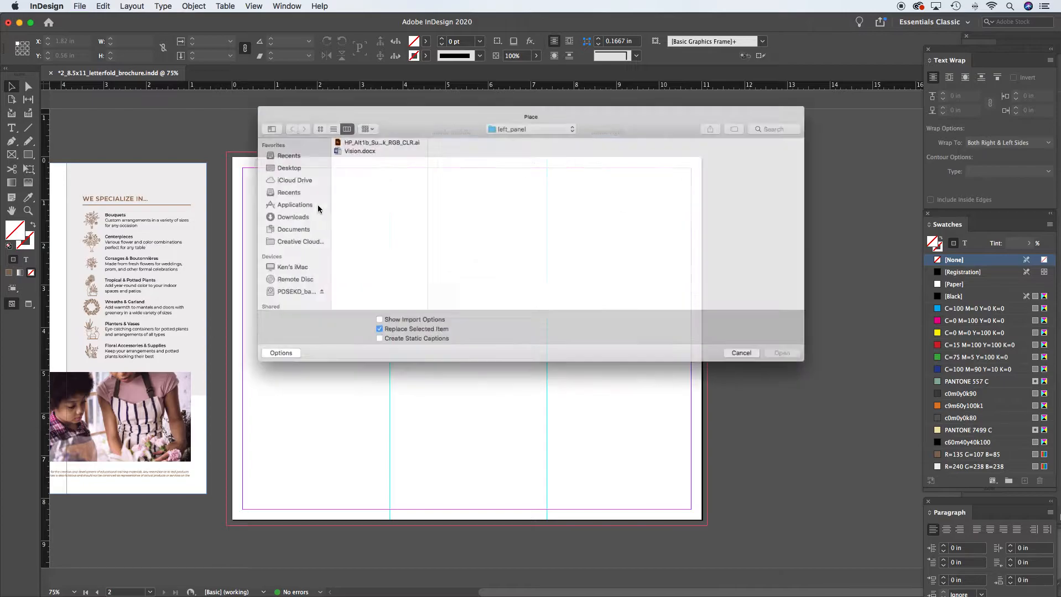
click(509, 112)
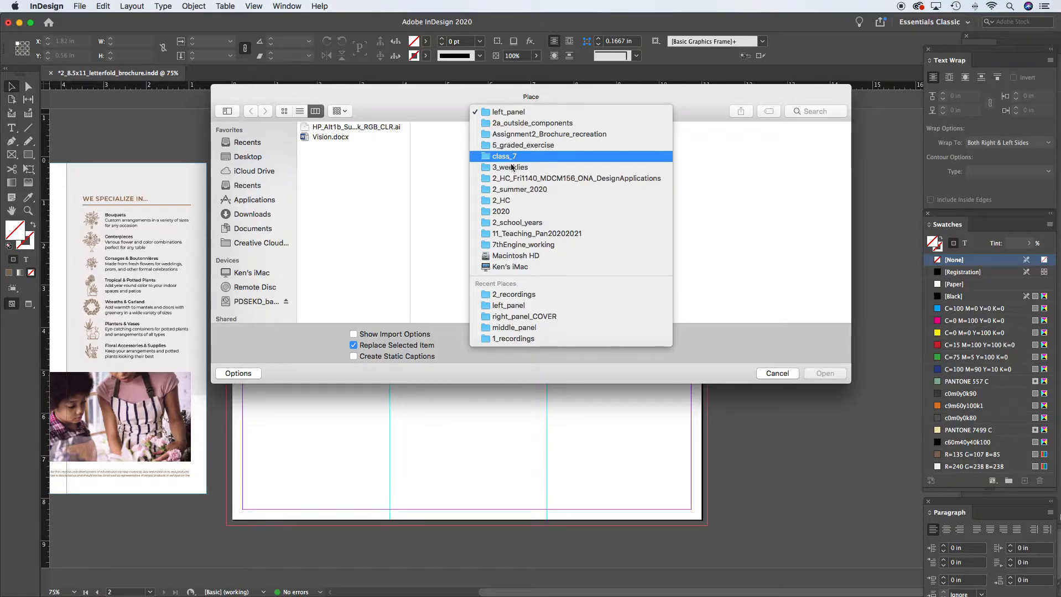
click(515, 134)
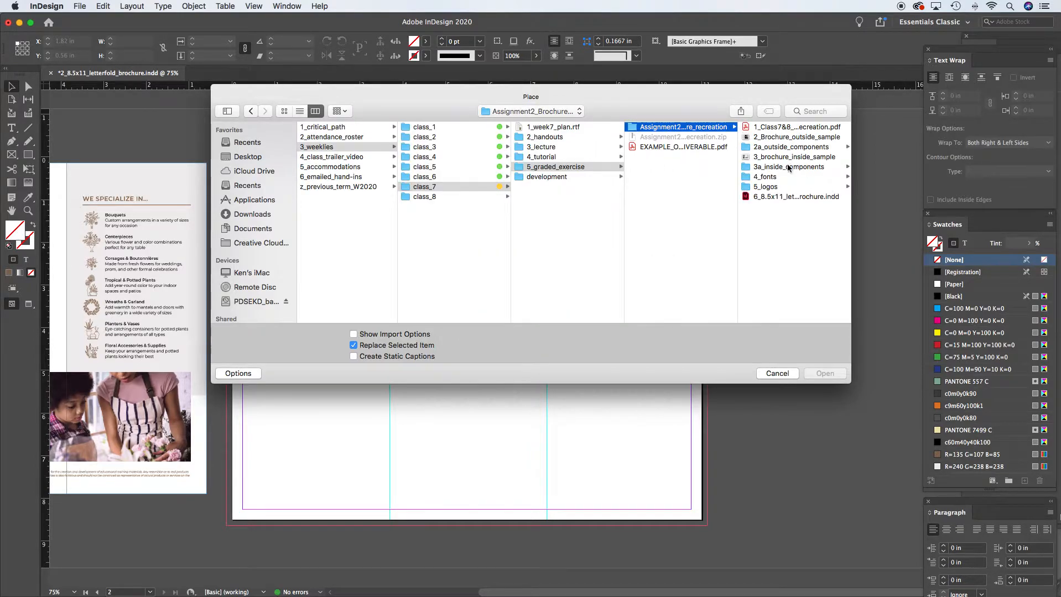
click(788, 167)
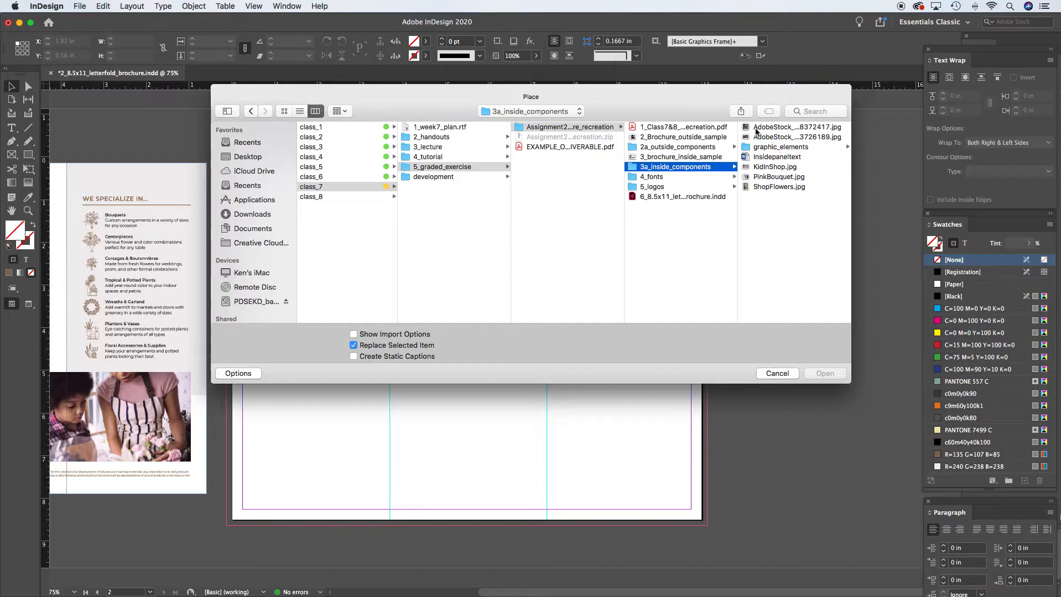
click(745, 188)
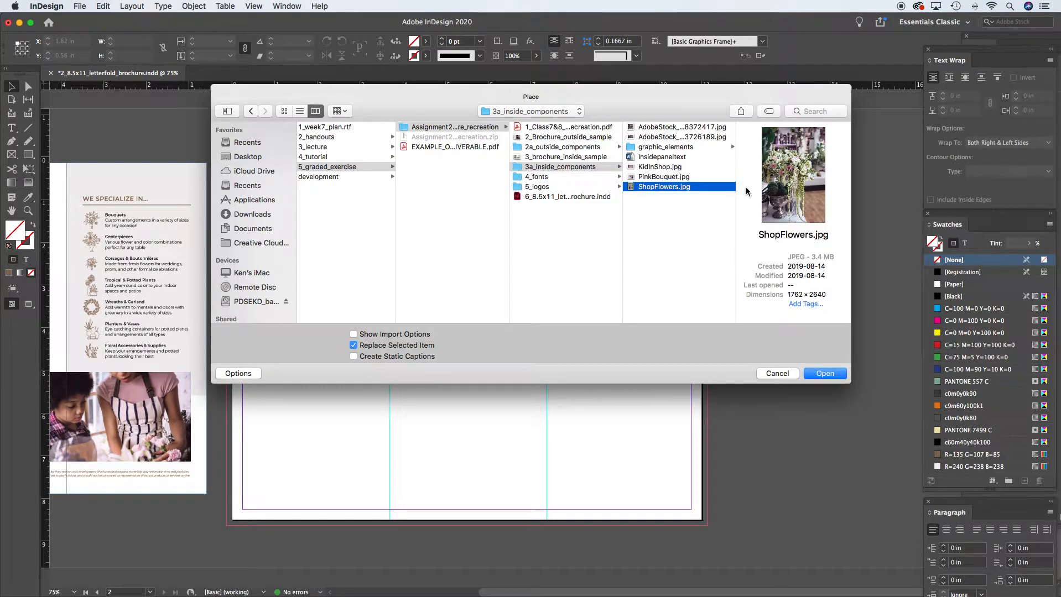
click(824, 374)
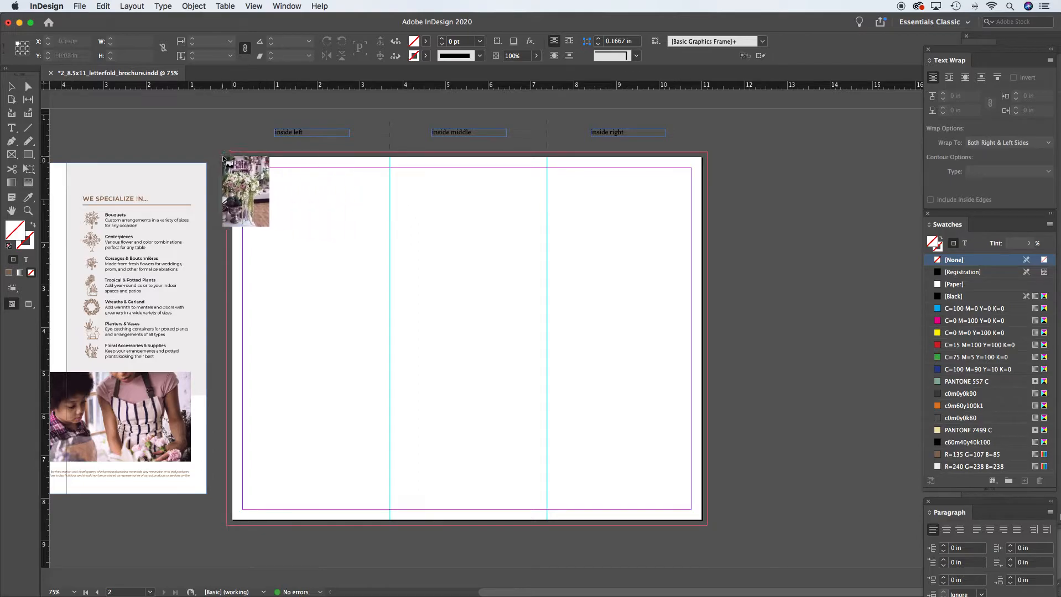
Step: Place the loaded photo in a 3.825 × 8.75 in frame covering the inside left panel from the outer bleed to the fold guide
drag(235, 170, 533, 169)
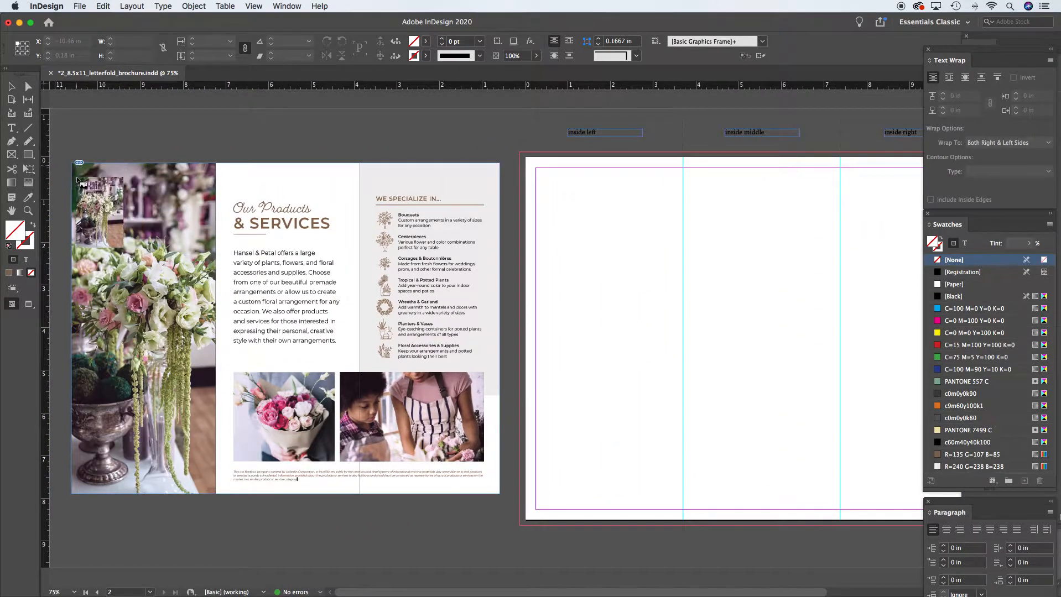
drag(594, 164, 362, 163)
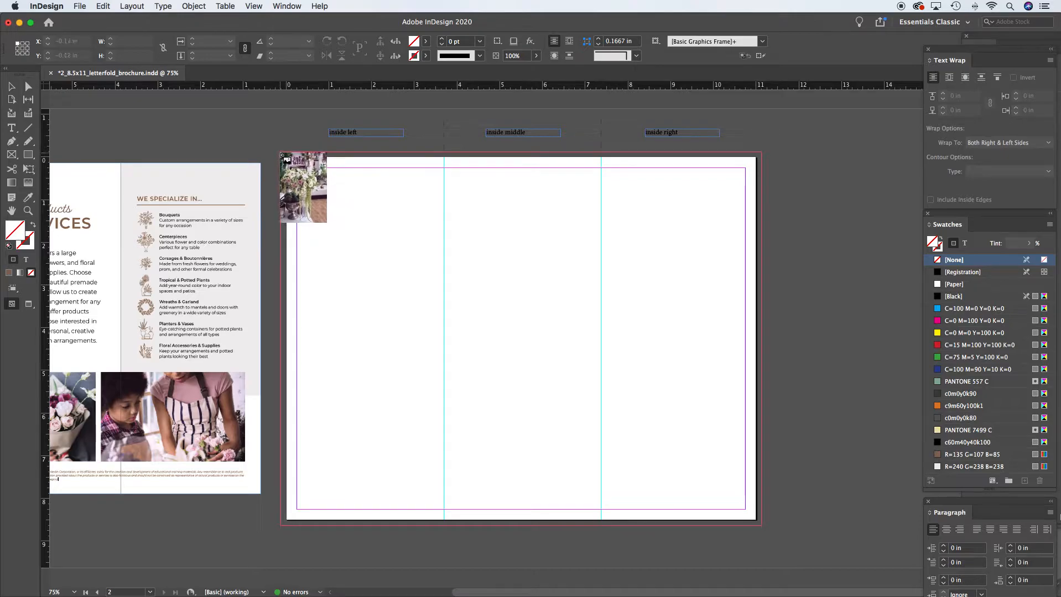
drag(283, 157, 452, 504)
drag(434, 514, 444, 528)
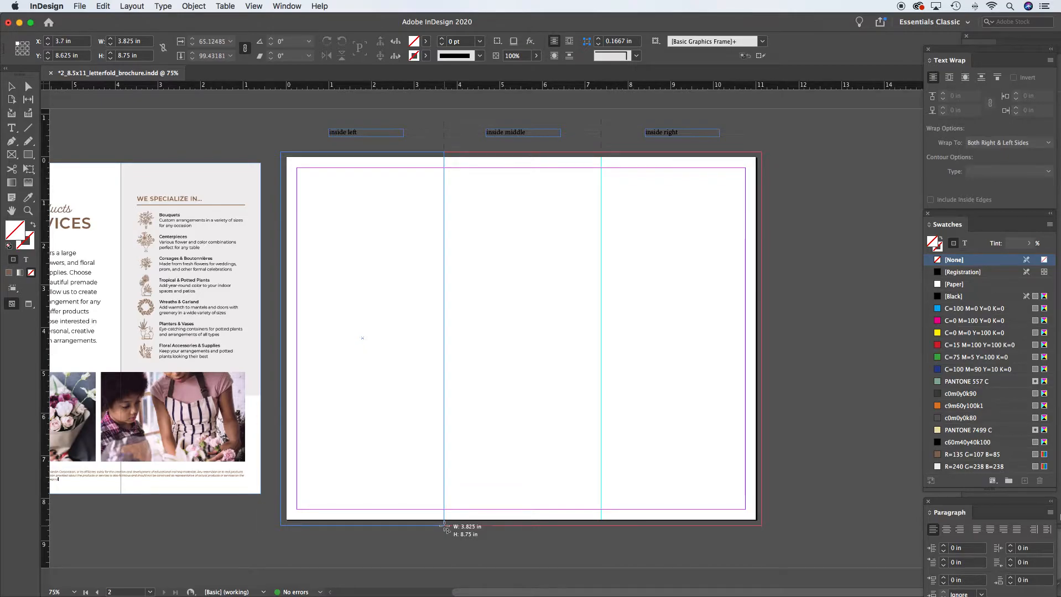
drag(445, 529, 462, 412)
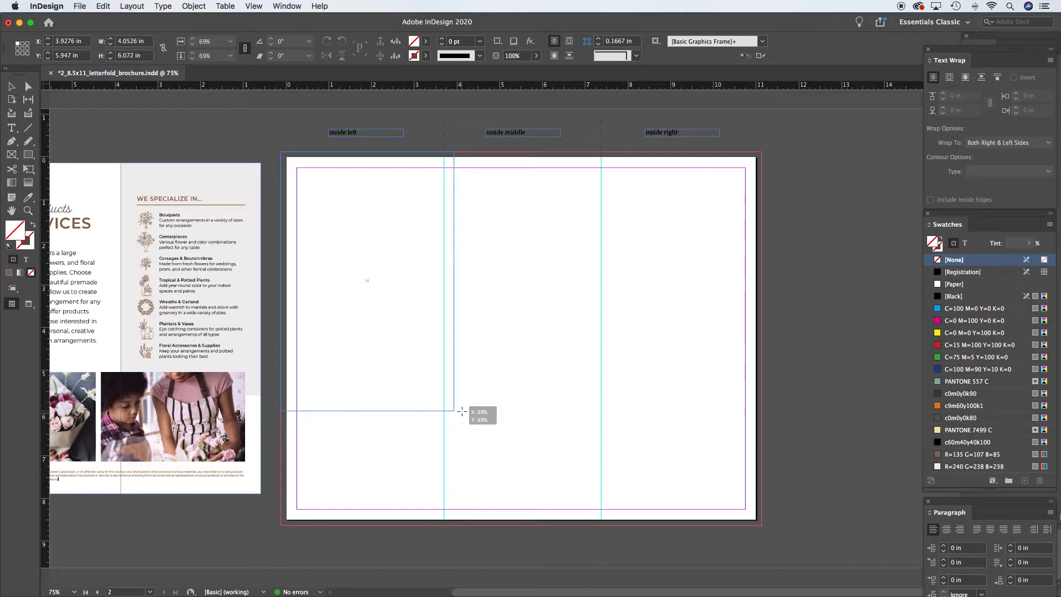
drag(462, 412, 461, 410)
drag(462, 412, 445, 528)
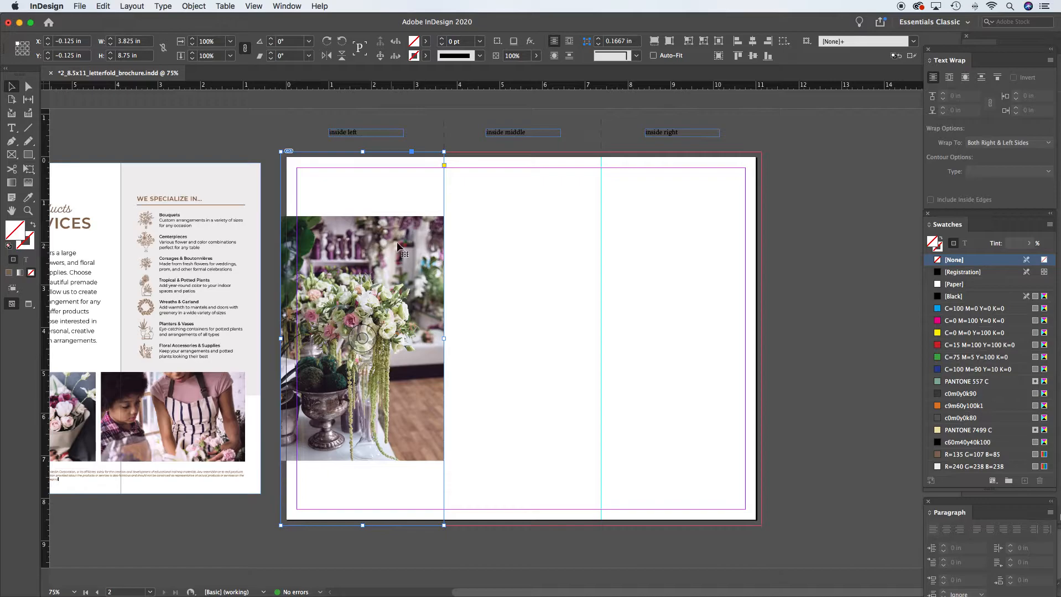
Step: Scale the photo proportionally within its frame to about 99.4%, roughly 5.84 × 8.75 in, so it fills the inside left panel
drag(360, 282, 545, 282)
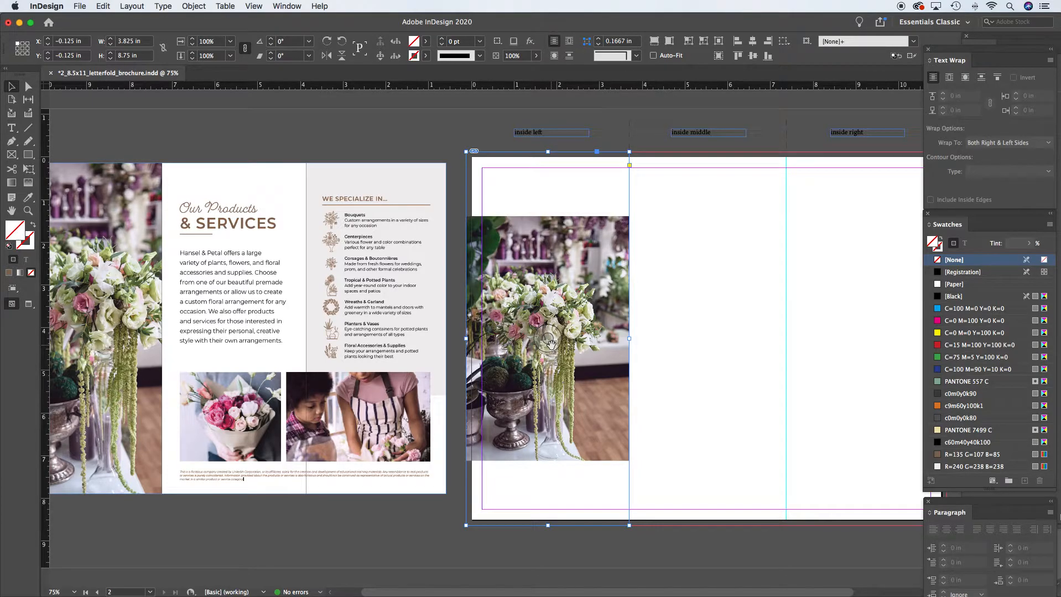
scroll(585, 335, left, 3)
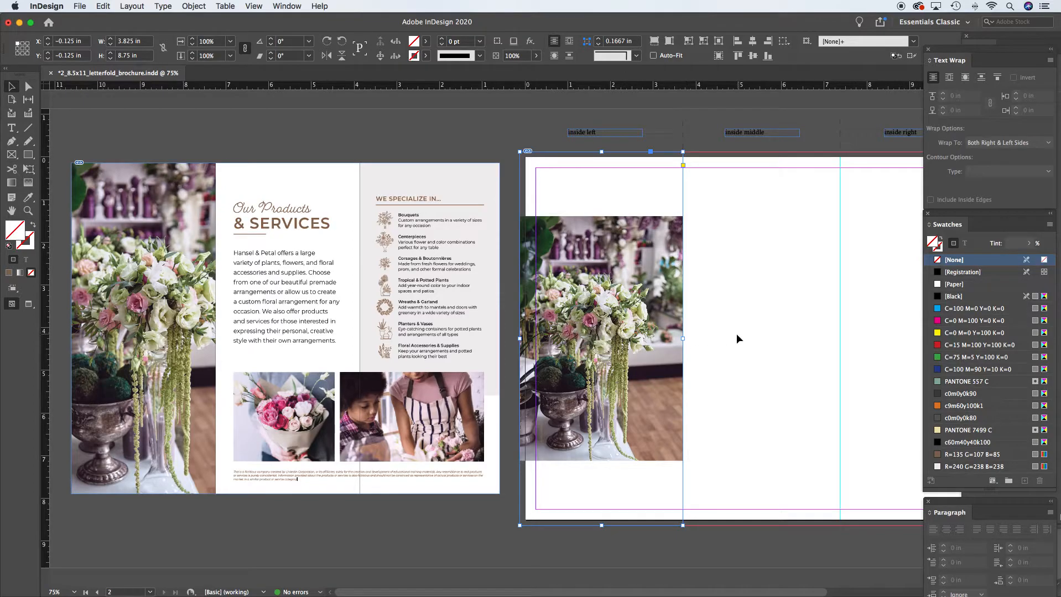
click(603, 339)
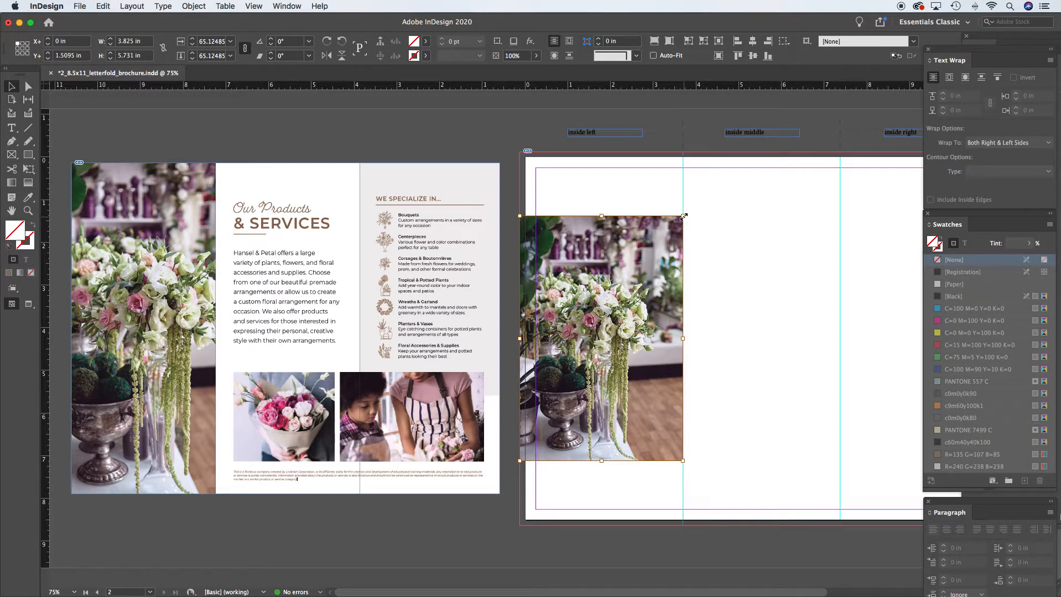
drag(683, 216, 726, 152)
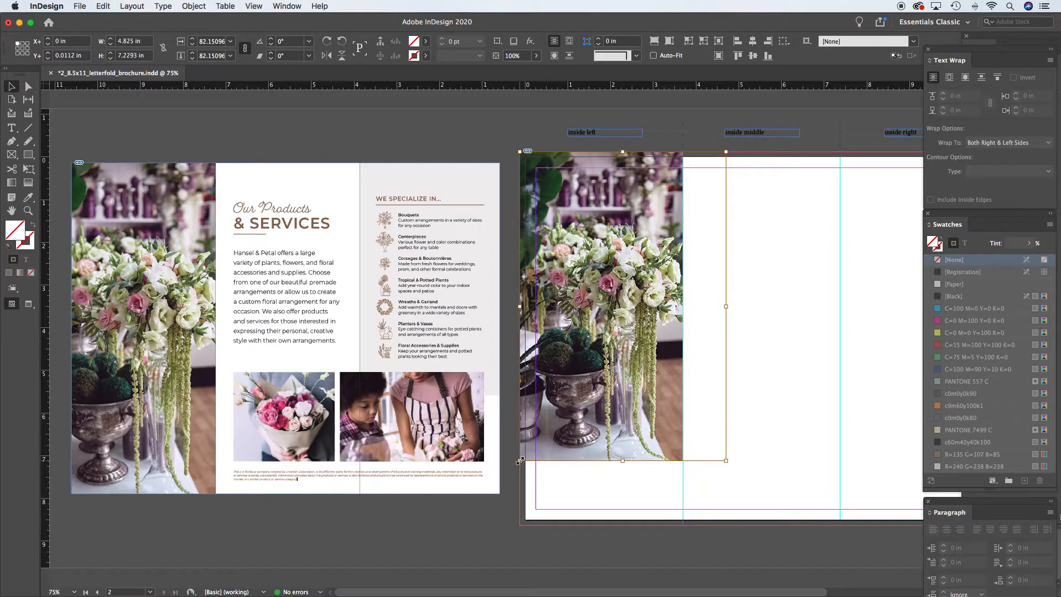
drag(520, 461, 477, 506)
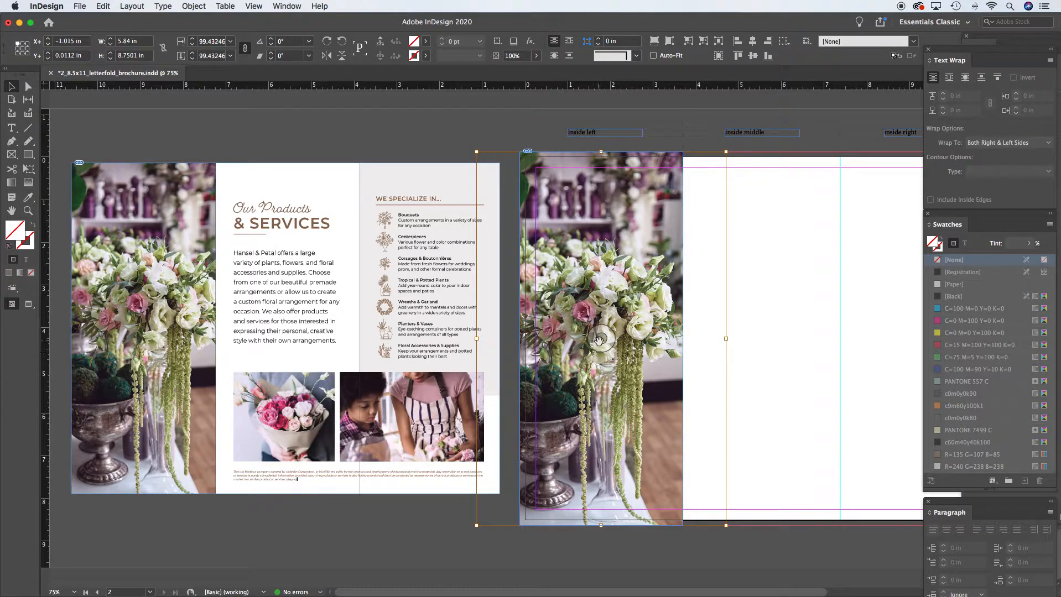
Step: Reposition the flower photo horizontally inside its frame to about X −0.735 in, matching the crop in the sample
drag(572, 366, 599, 363)
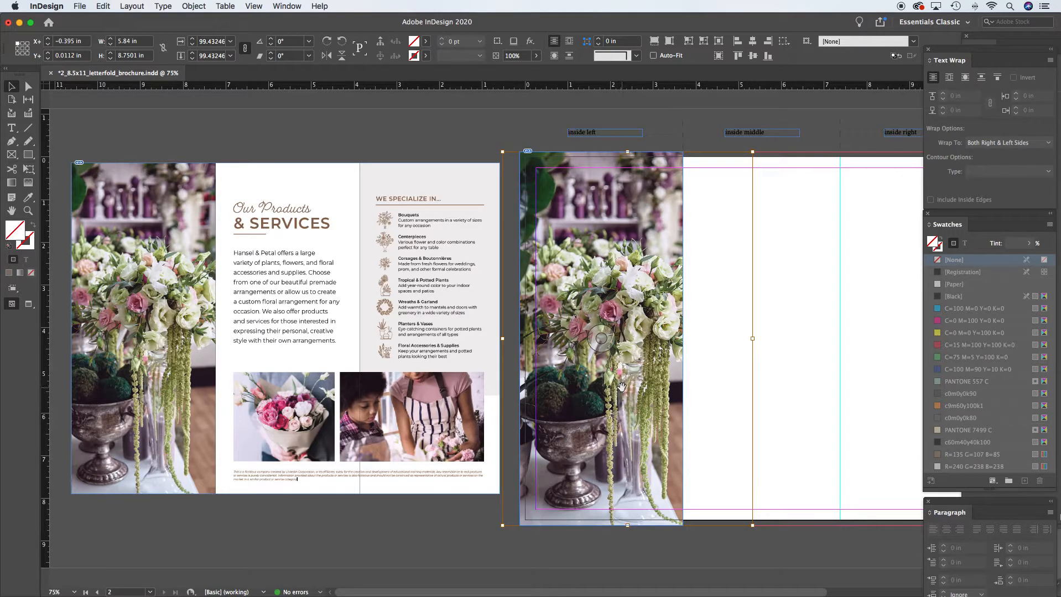
drag(604, 424, 591, 424)
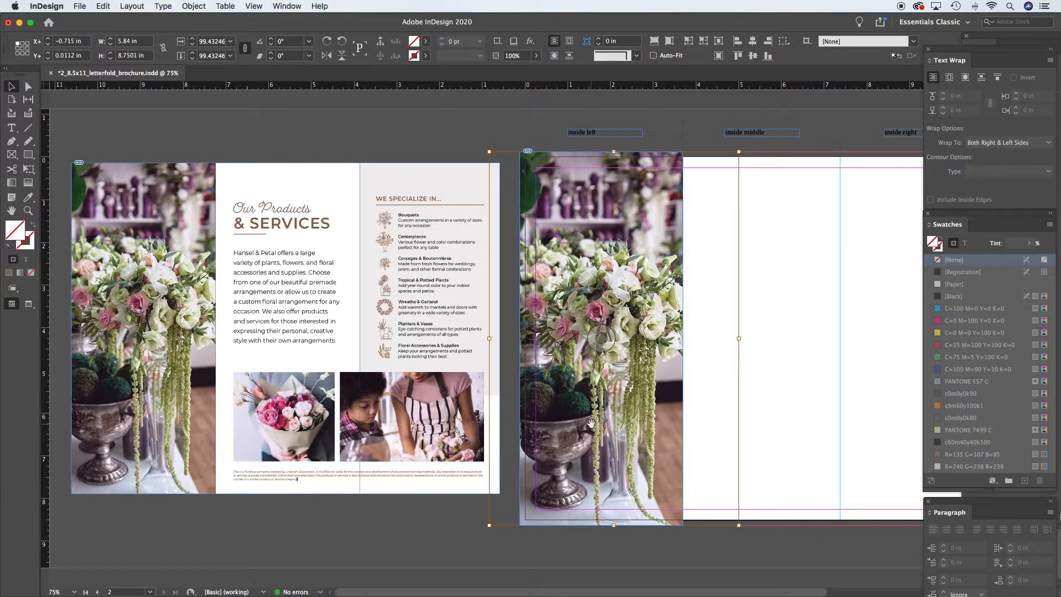
drag(590, 423, 590, 423)
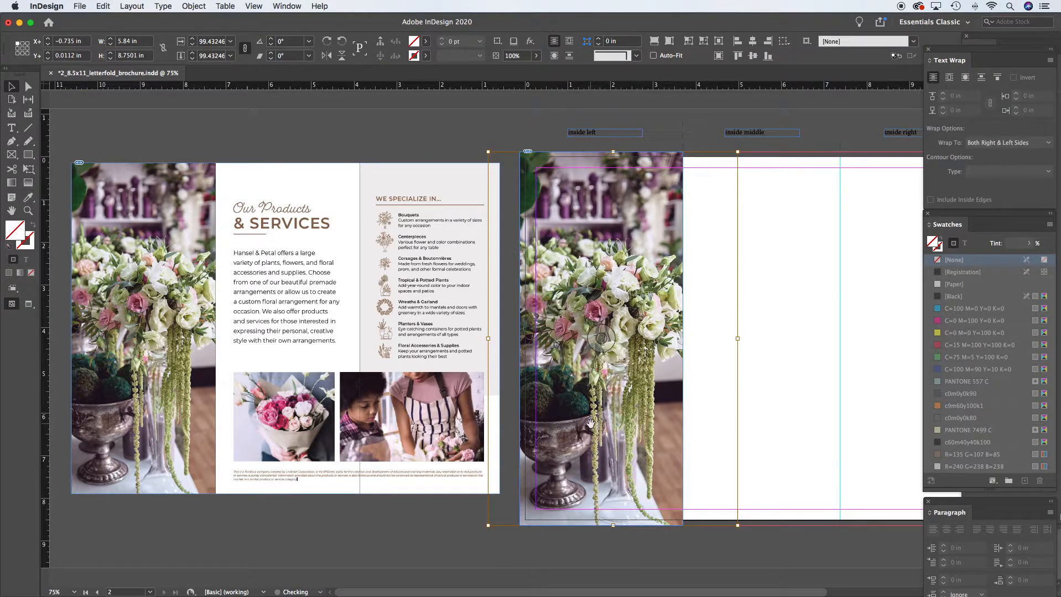
click(468, 131)
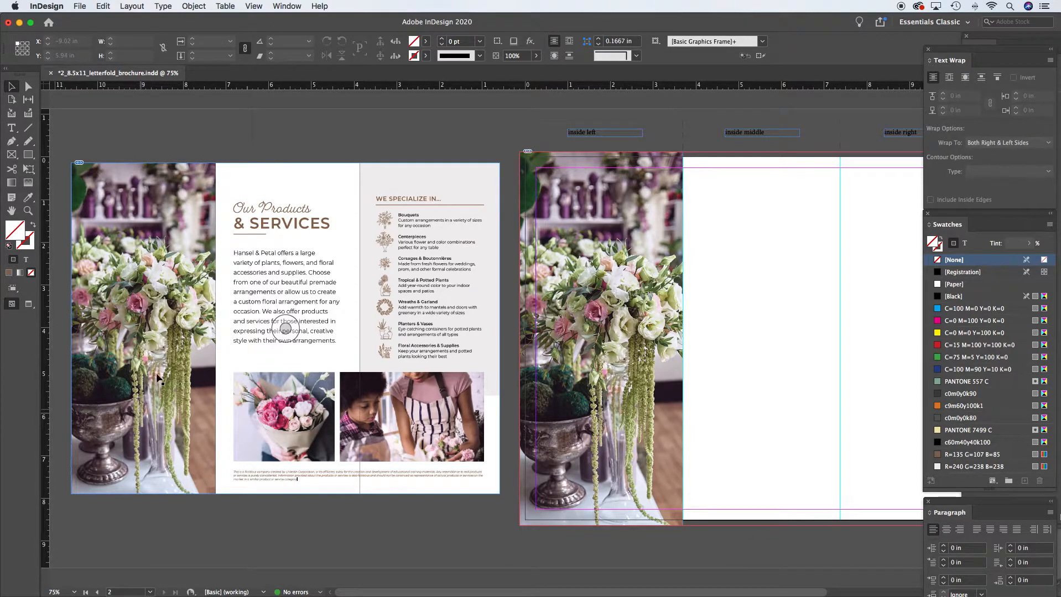
Step: Lock the inside left panel's photo frame in place and save the brochure document
click(651, 269)
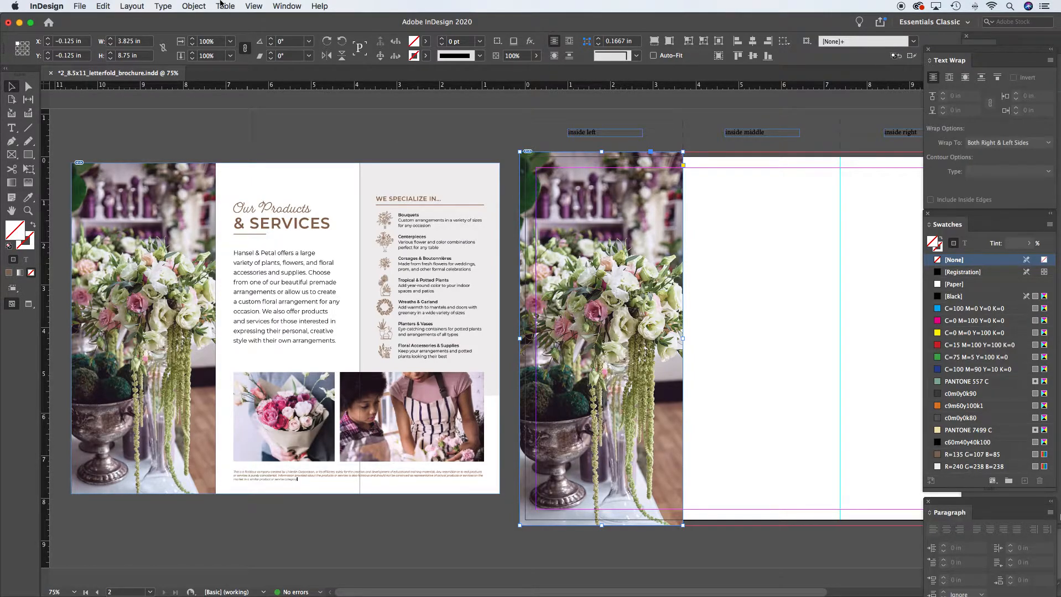
click(191, 6)
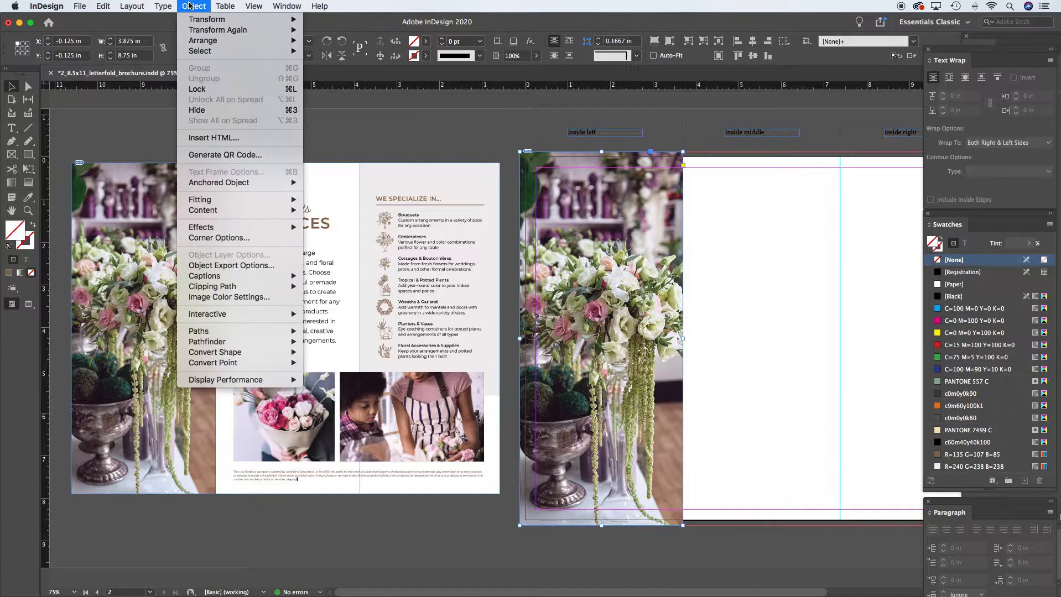
click(197, 89)
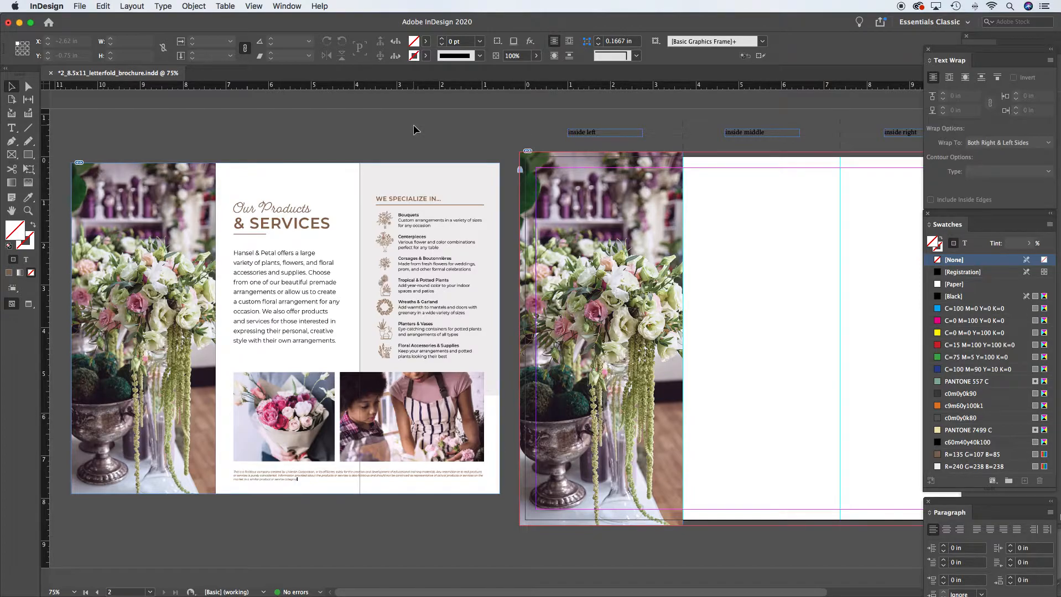
key(super+s)
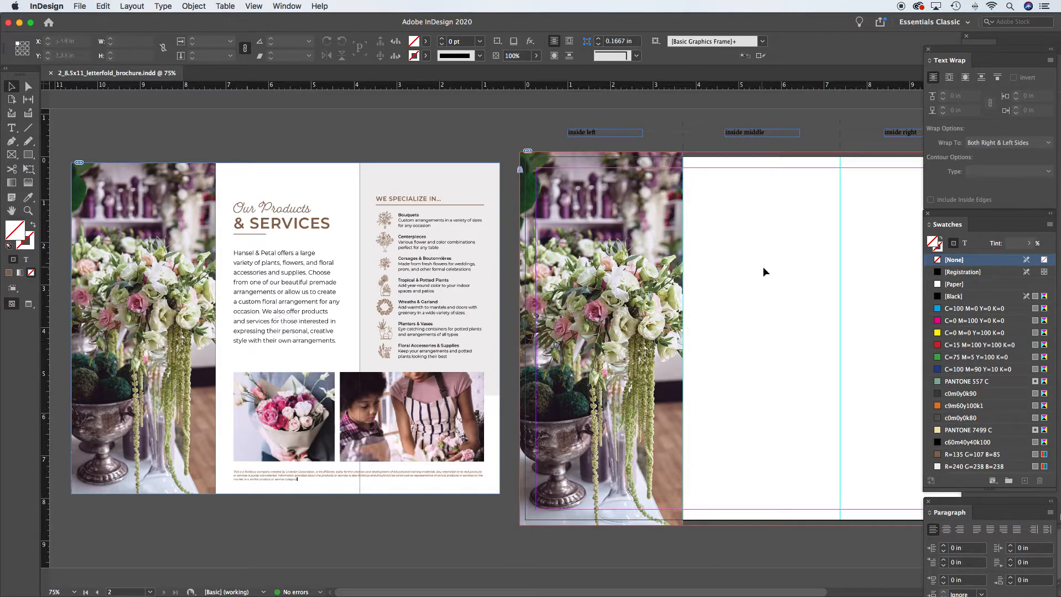
Step: Examine the frame tool variants and the shape tool variants available for building the inside right panel's background
drag(793, 230, 547, 221)
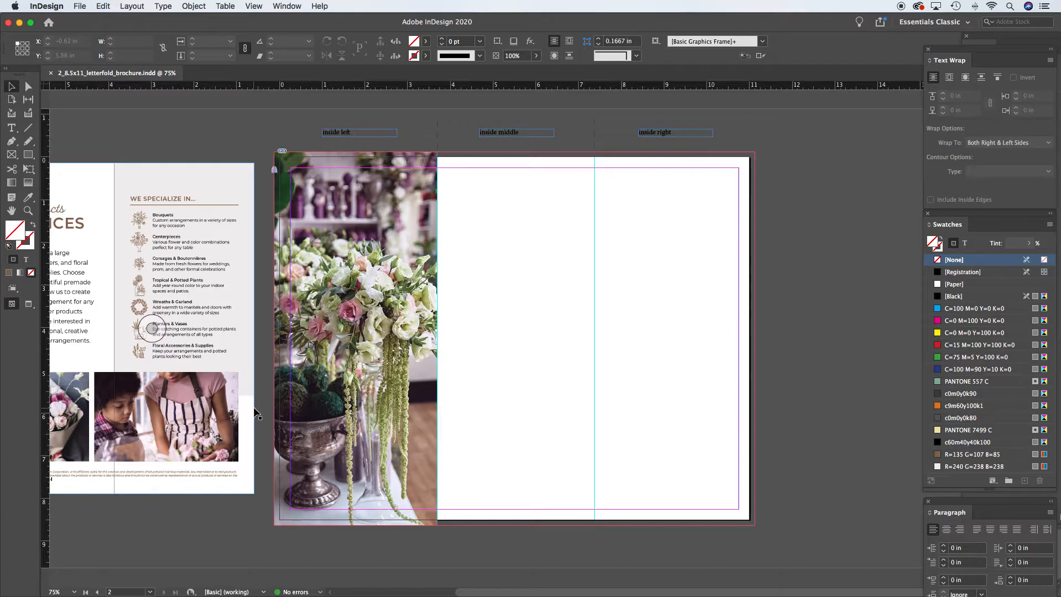
drag(166, 399, 359, 399)
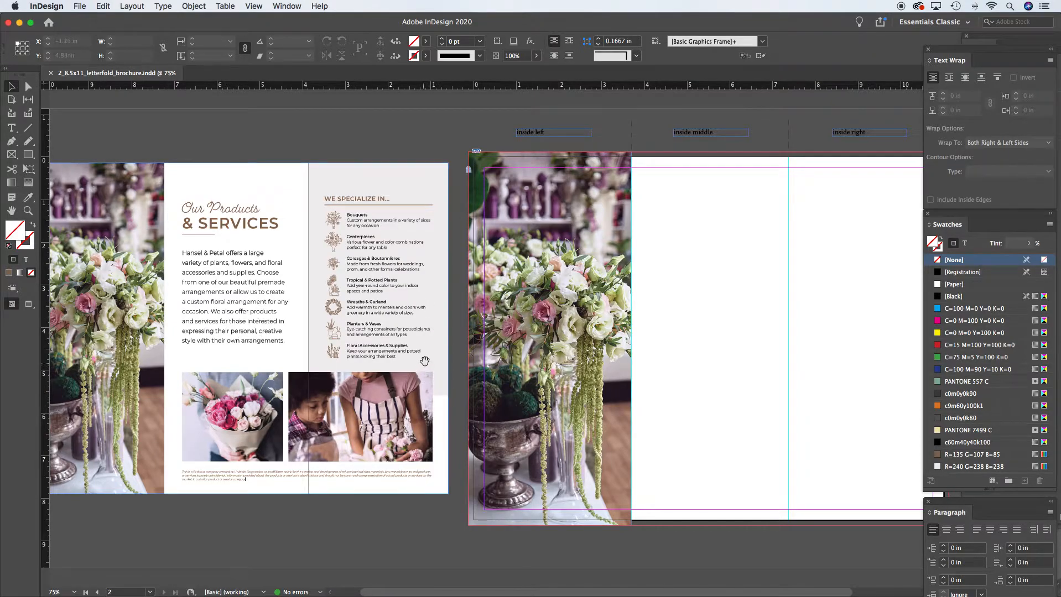
scroll(418, 370, right, 5)
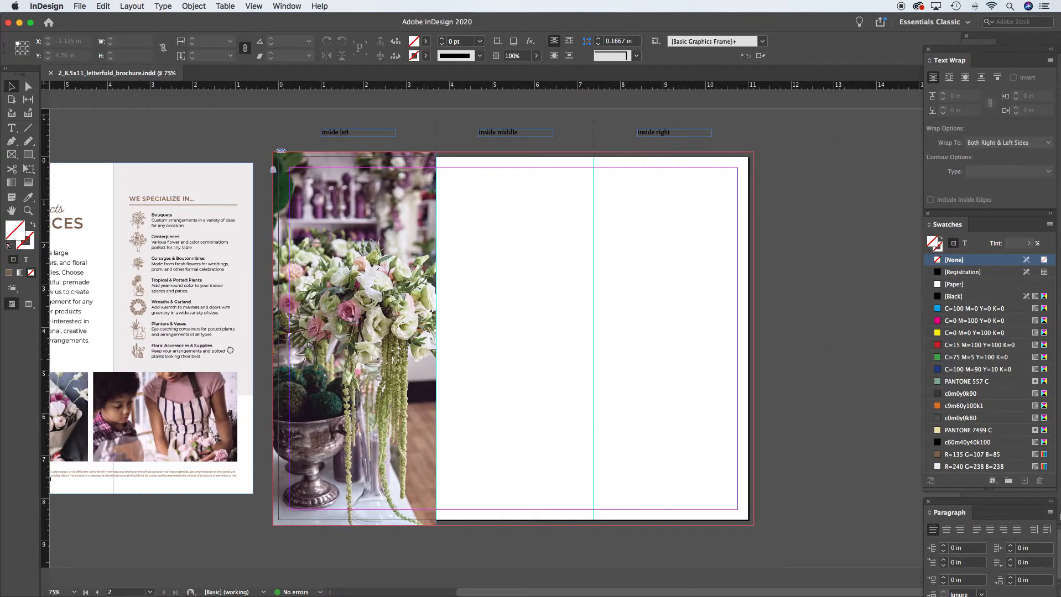
click(31, 158)
click(11, 156)
click(13, 158)
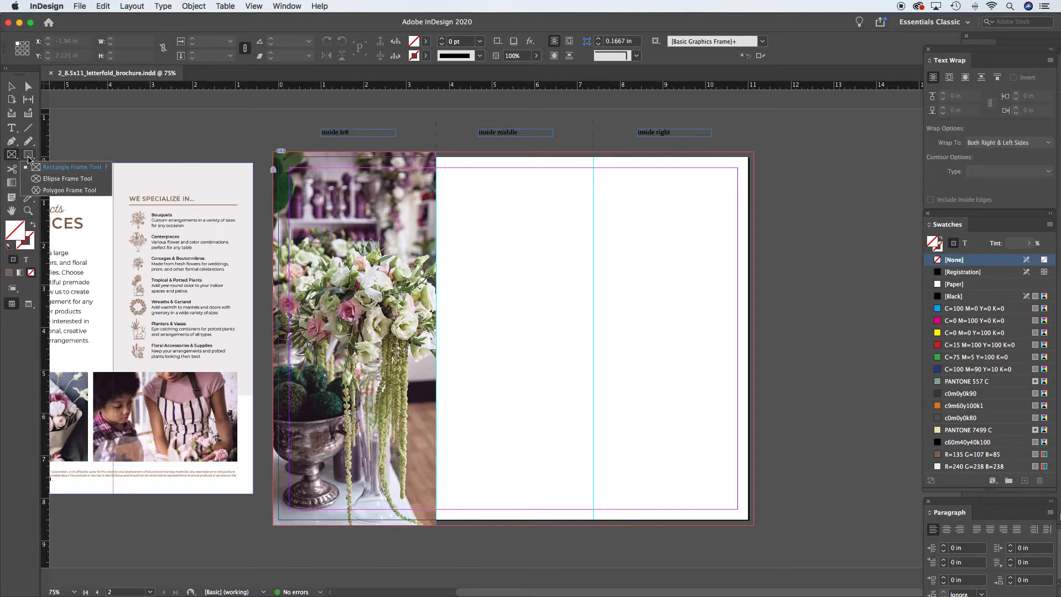
click(29, 157)
click(30, 156)
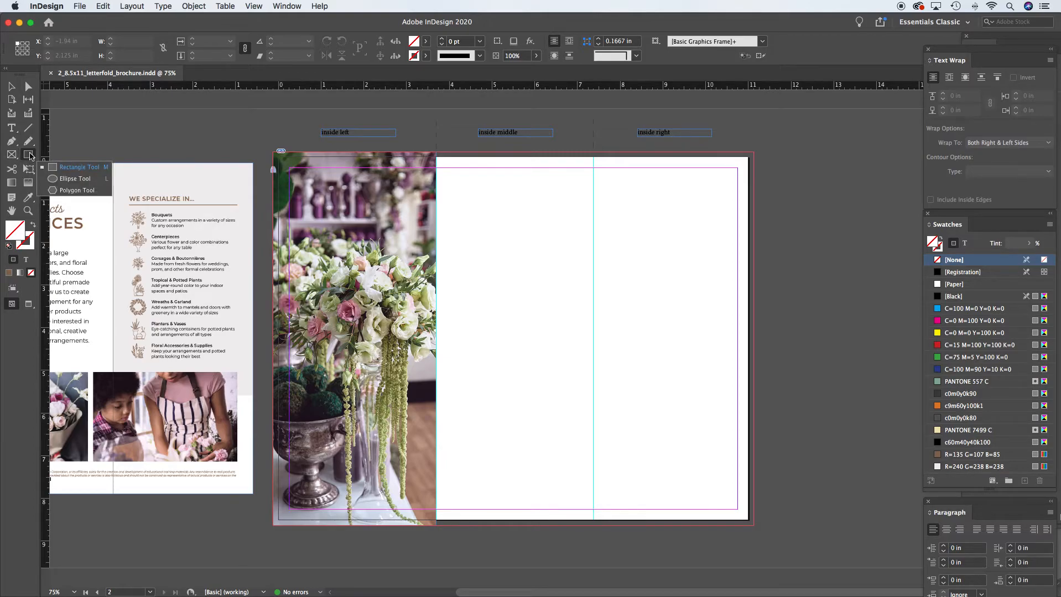
click(12, 154)
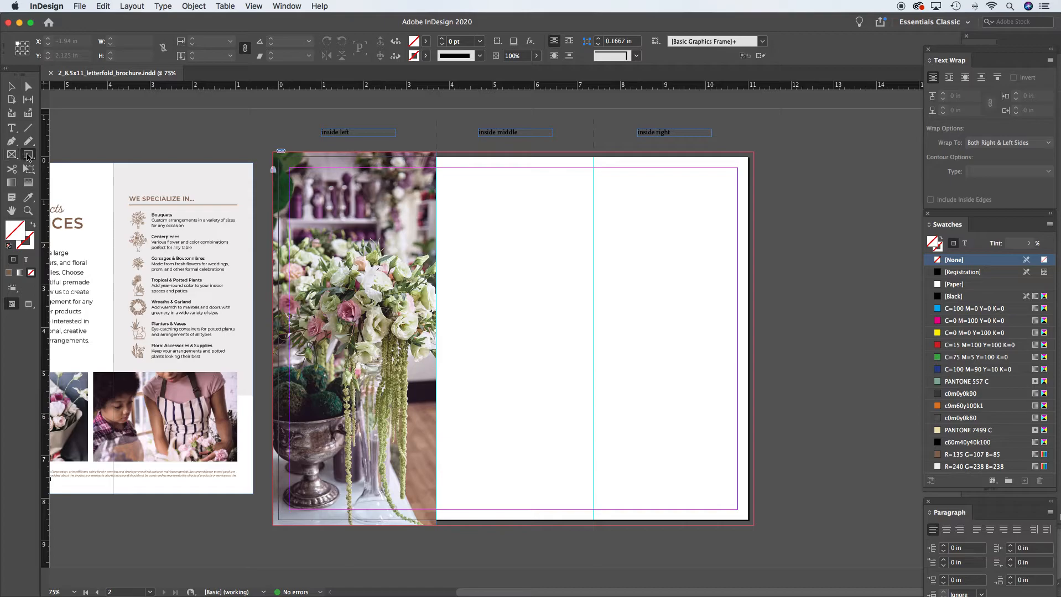
Step: Draw a 3.75 × 8.75 in rectangle over the inside right panel, from the outer bleed corner to the fold guide
click(30, 156)
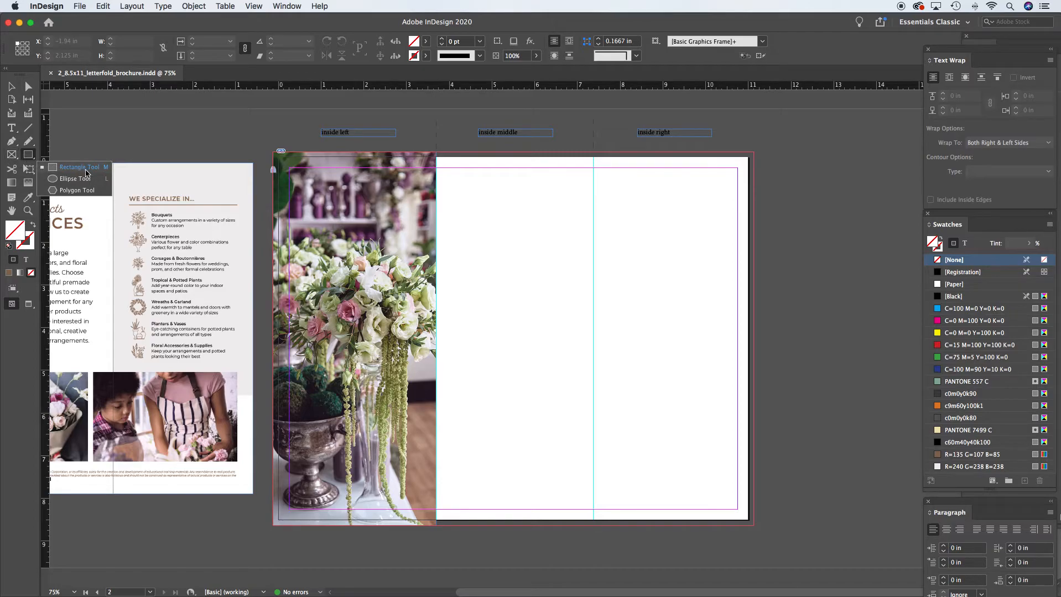
click(67, 168)
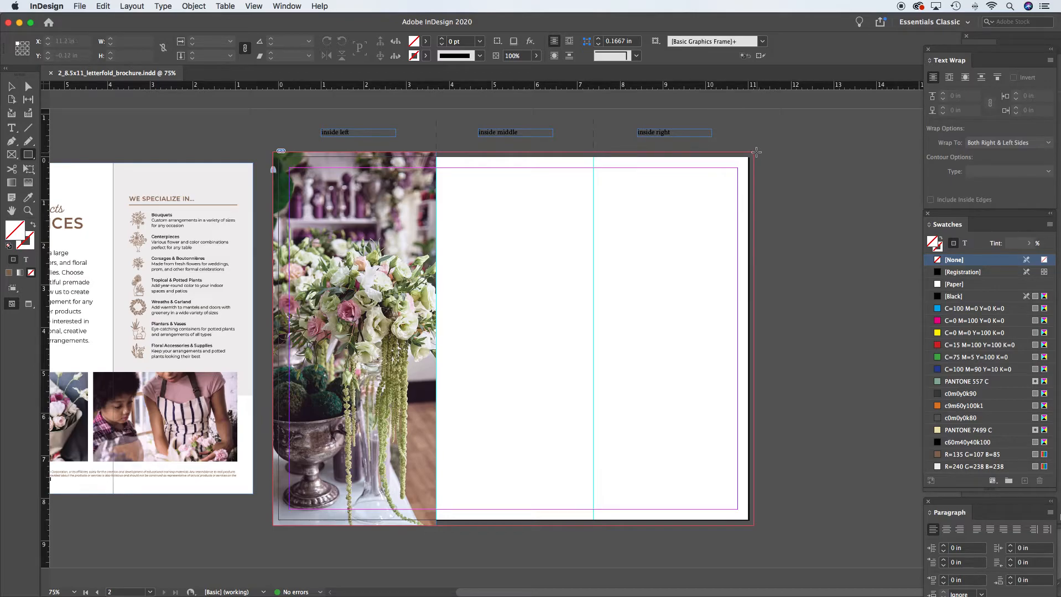
mouse_move(753, 152)
mouse_down()
mouse_move(719, 176)
mouse_move(602, 516)
mouse_up()
drag(598, 526, 595, 528)
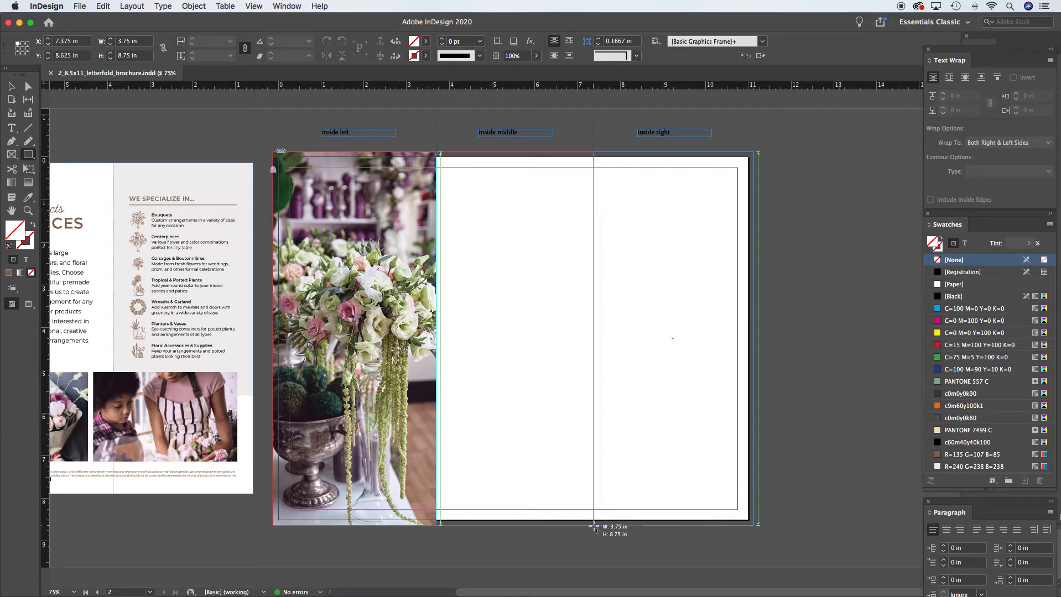
drag(594, 528, 594, 528)
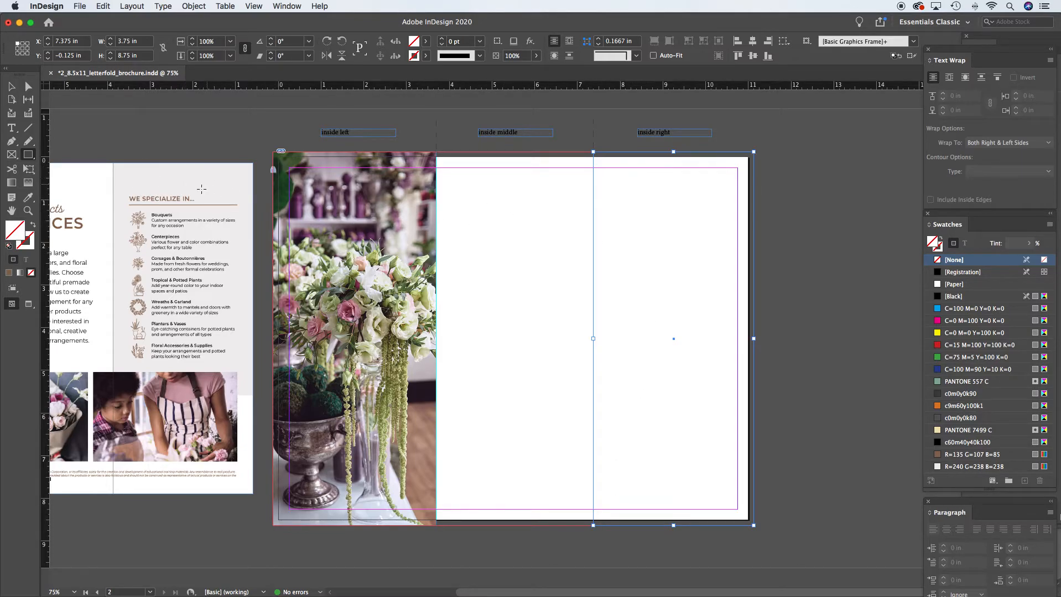
Step: Fill the inside right rectangle with the light grey sampled by Eyedropper from the sample's "We Specialize In" panel, without a stroke
click(29, 199)
click(32, 248)
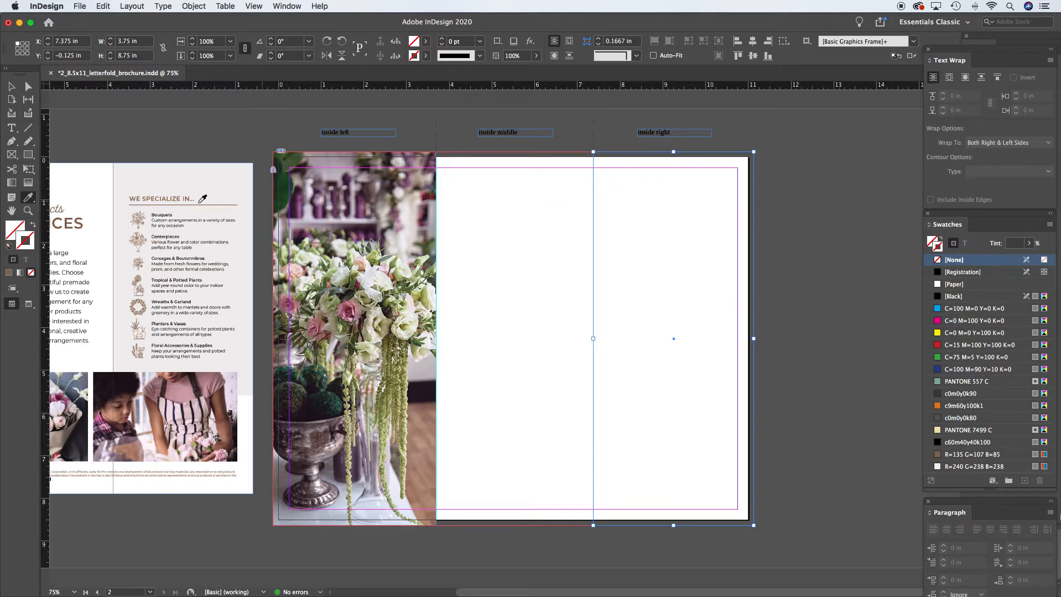
click(15, 229)
click(204, 172)
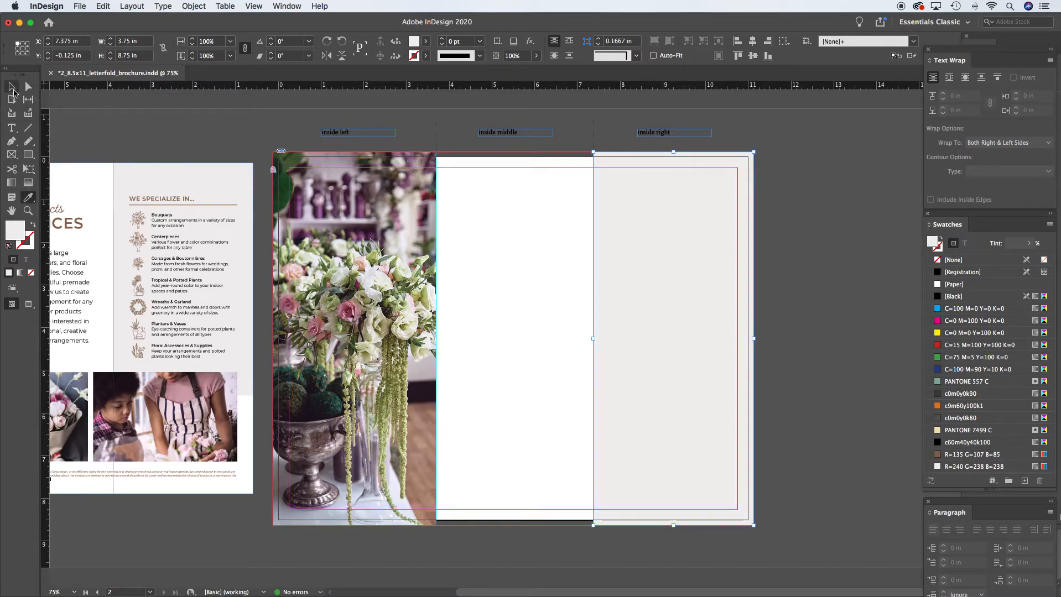
click(12, 87)
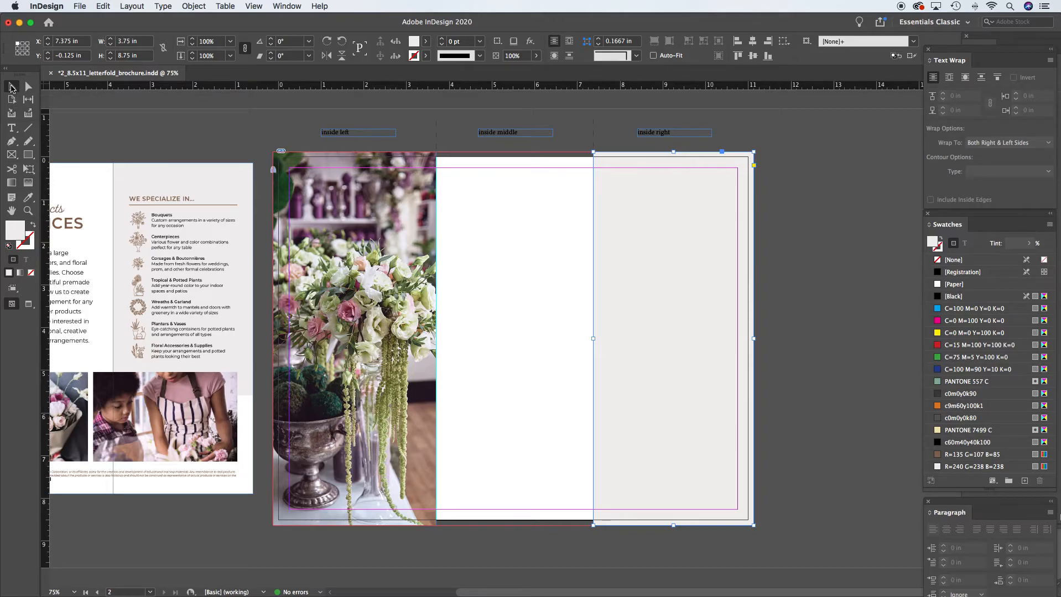
click(206, 138)
Step: Lock the grey rectangle on the inside right panel and preview the spread without guides
click(675, 232)
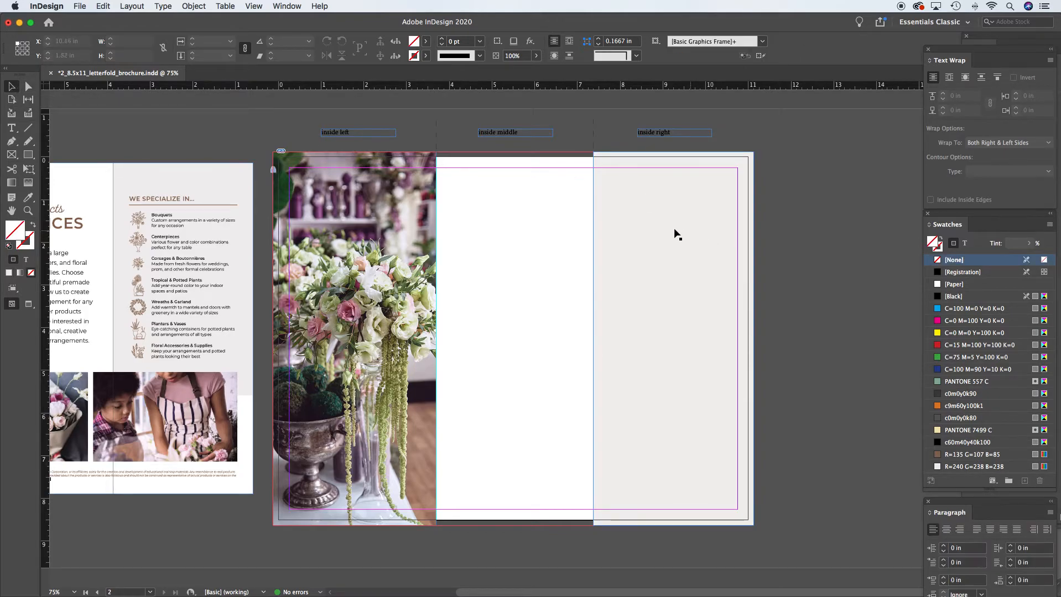
click(658, 260)
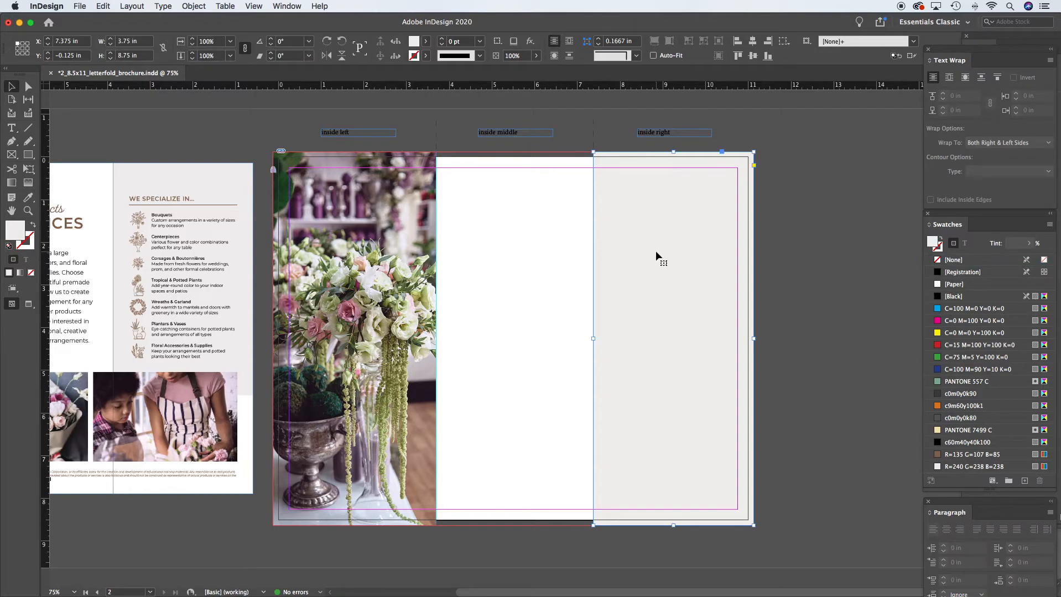
key(super+l)
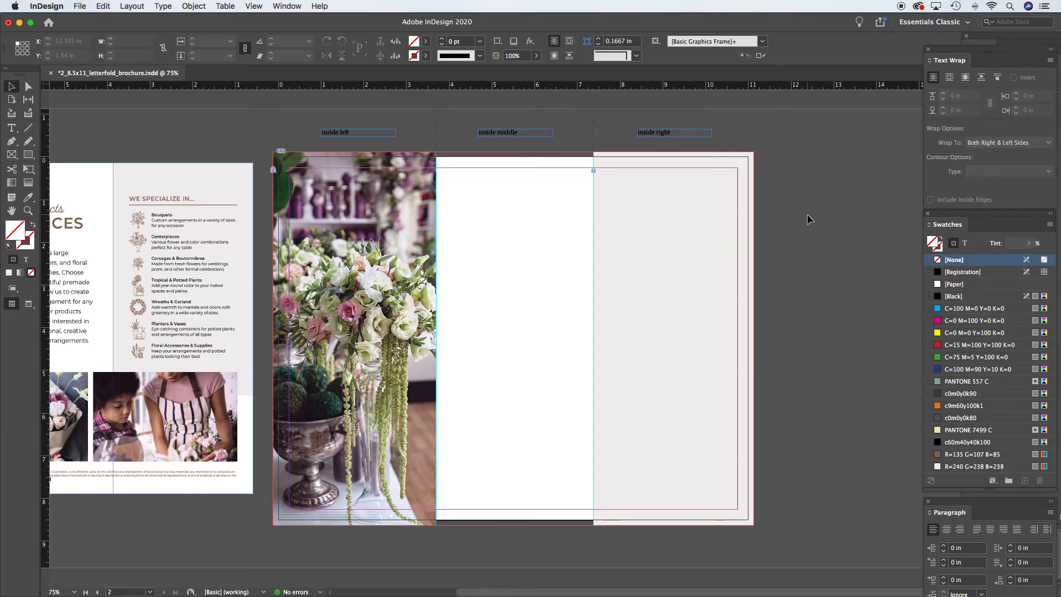
key(w)
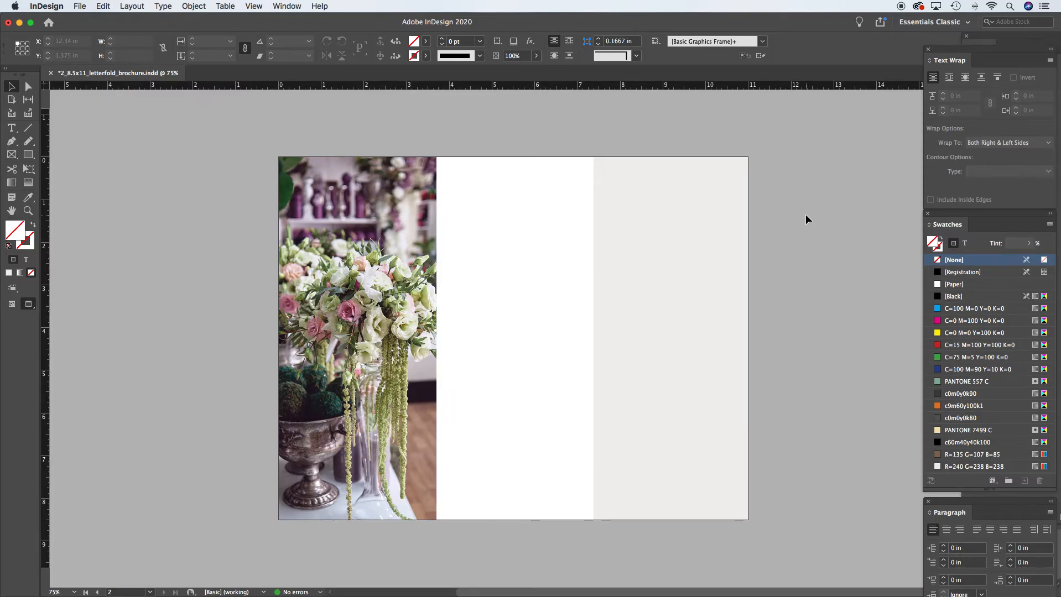
key(w)
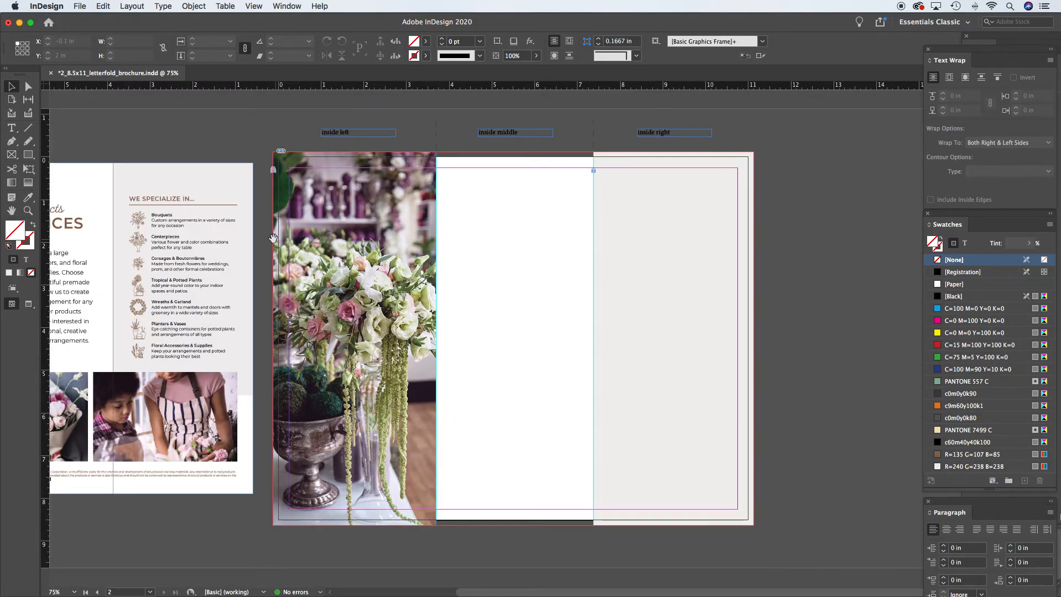
Step: Unlock the grey rectangle and raise its lower edge to a height of about 6.165 in, as in the sample
scroll(273, 238, left, 5)
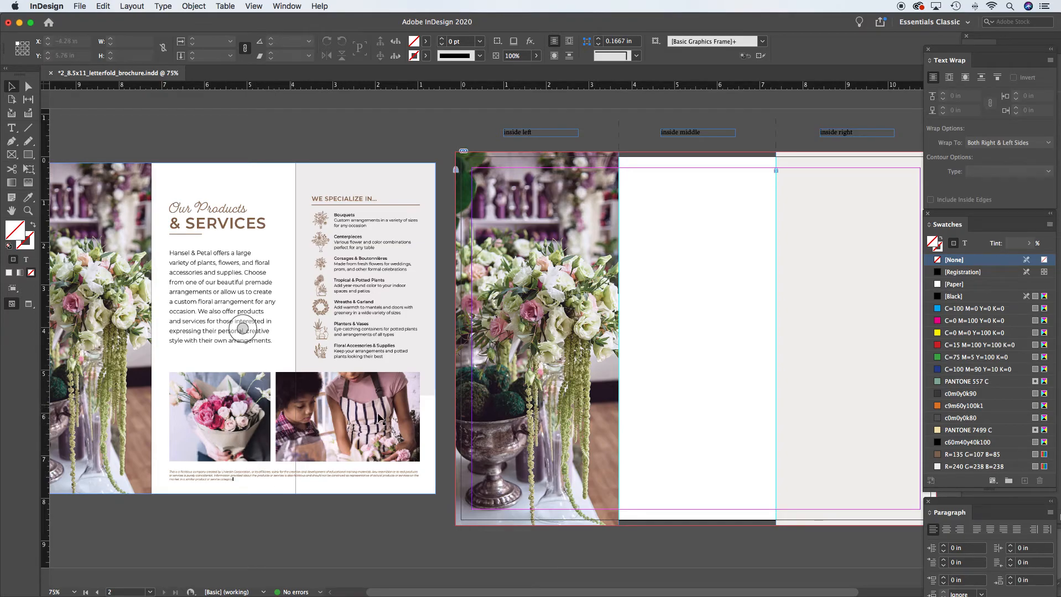
drag(727, 391, 573, 381)
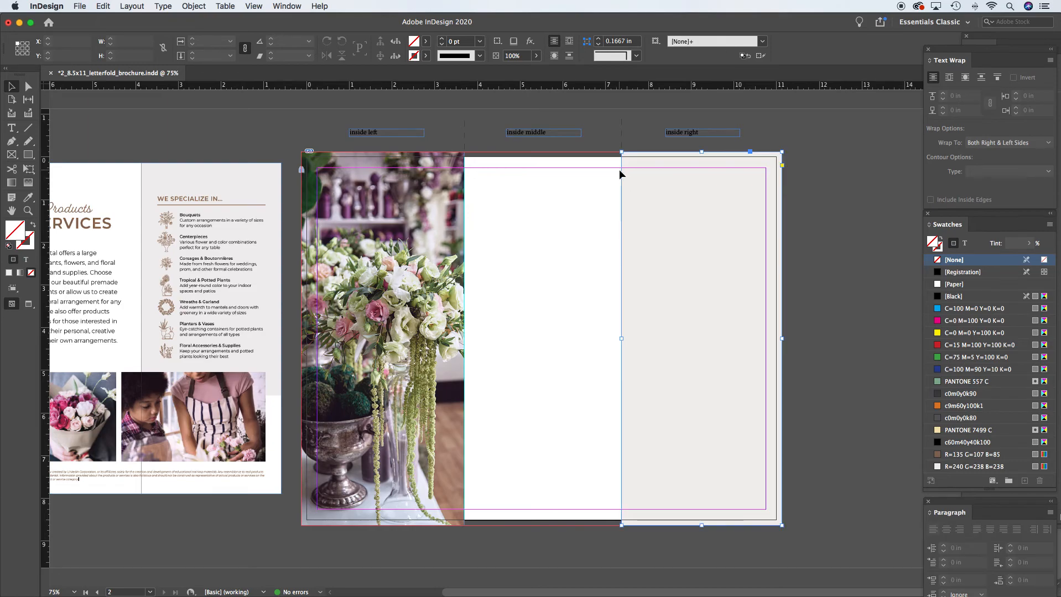
click(620, 170)
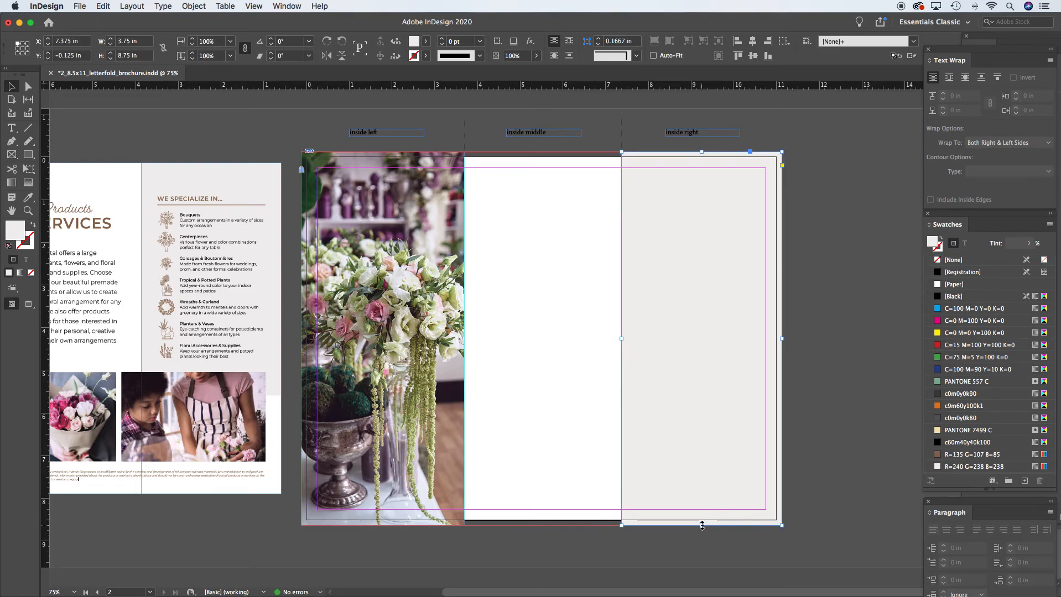
scroll(408, 423, left, 5)
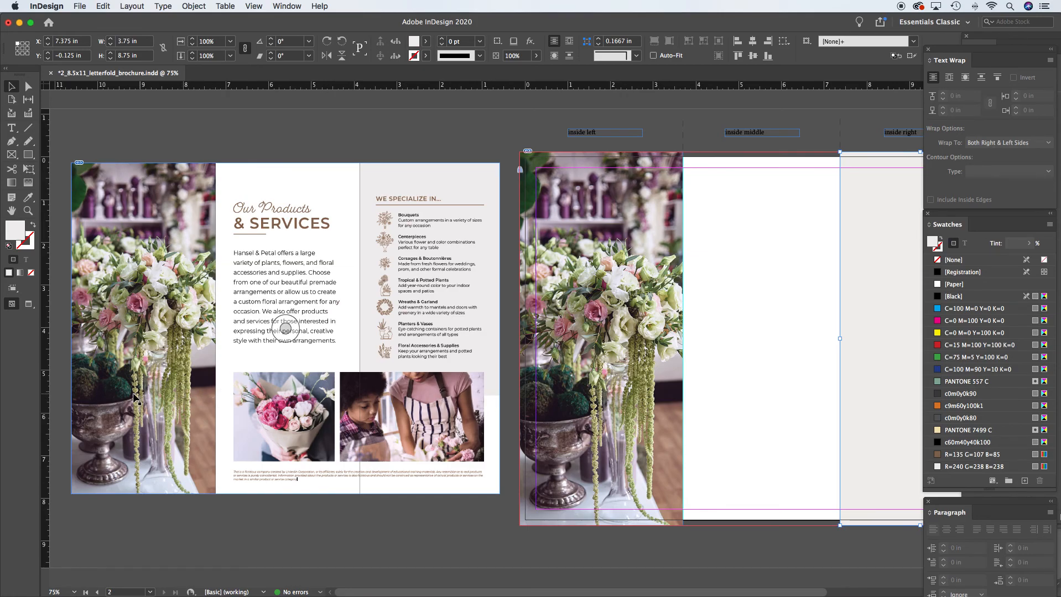
drag(691, 385, 328, 394)
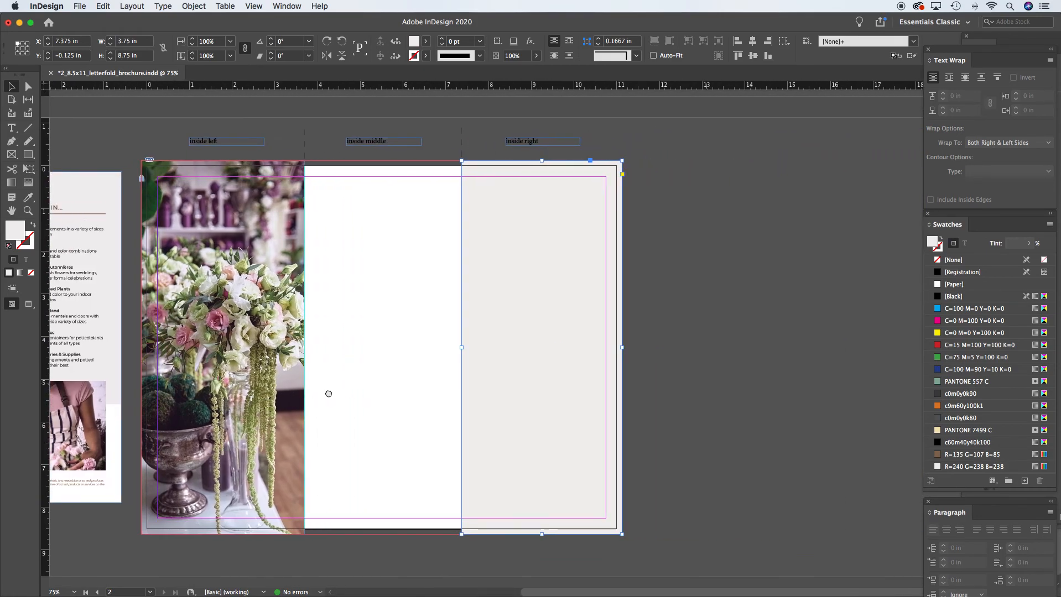
drag(542, 534, 177, 423)
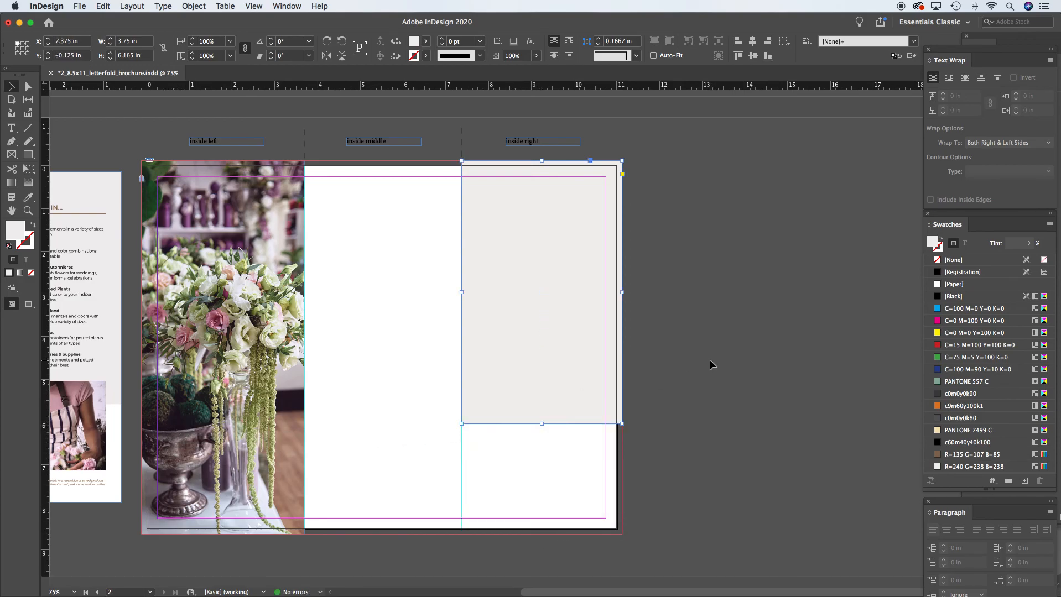
Step: Lock the shortened grey rectangle in place and save the brochure document
scroll(720, 370, left, 5)
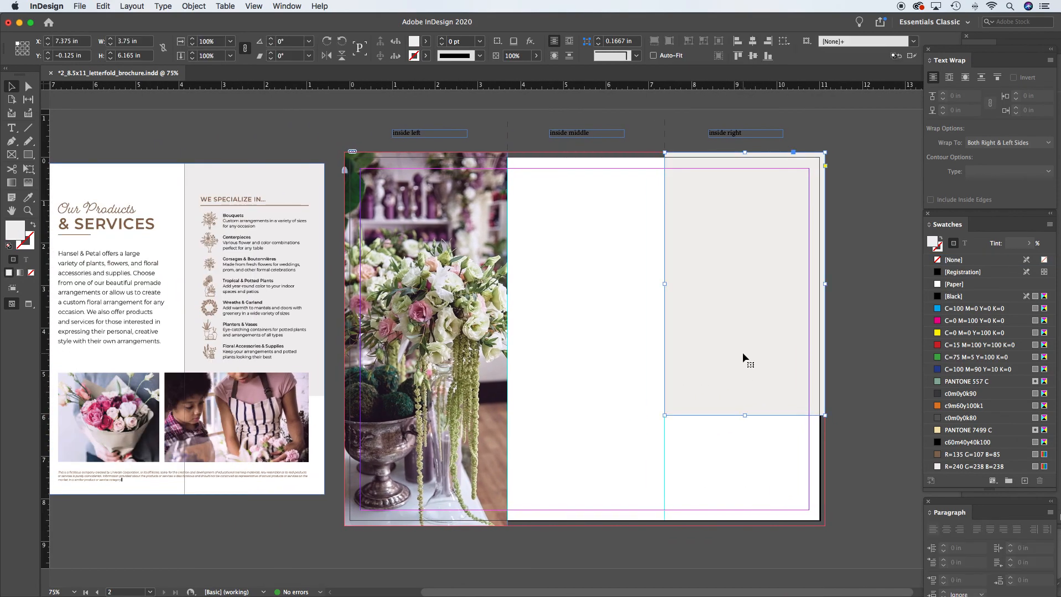
key(super+l)
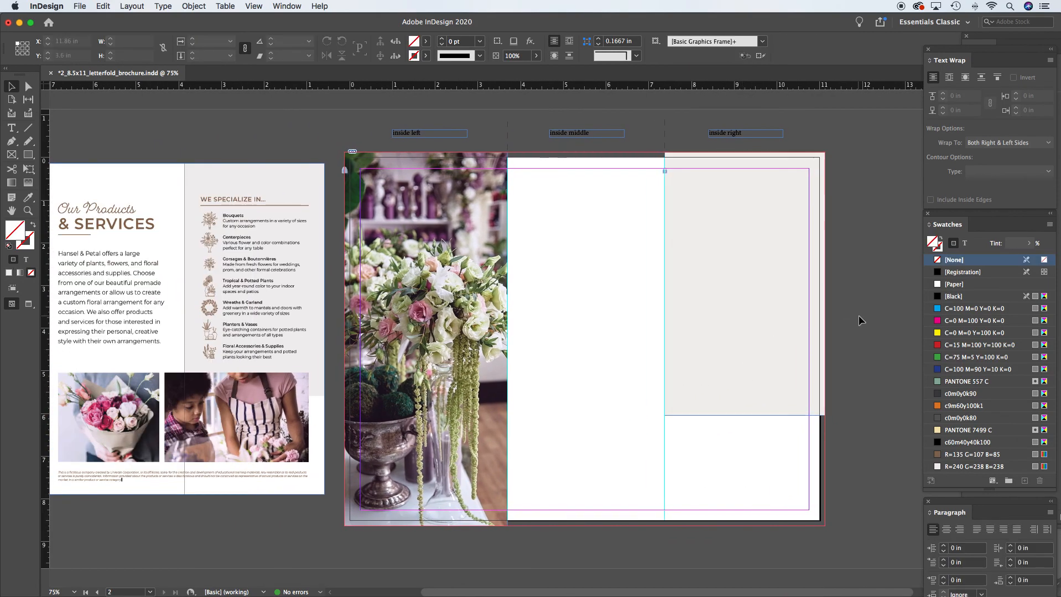
key(super+s)
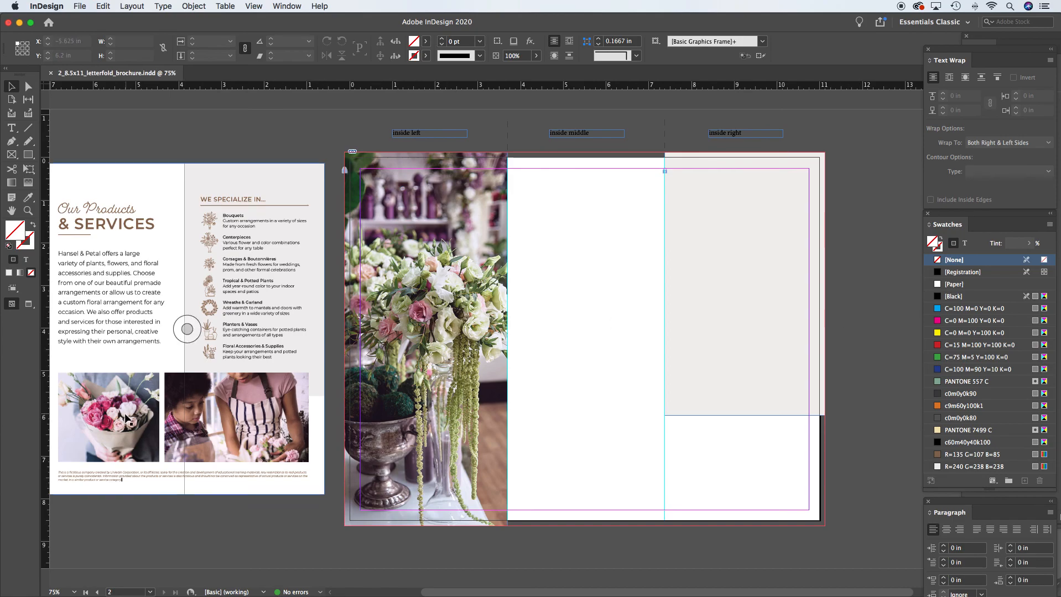